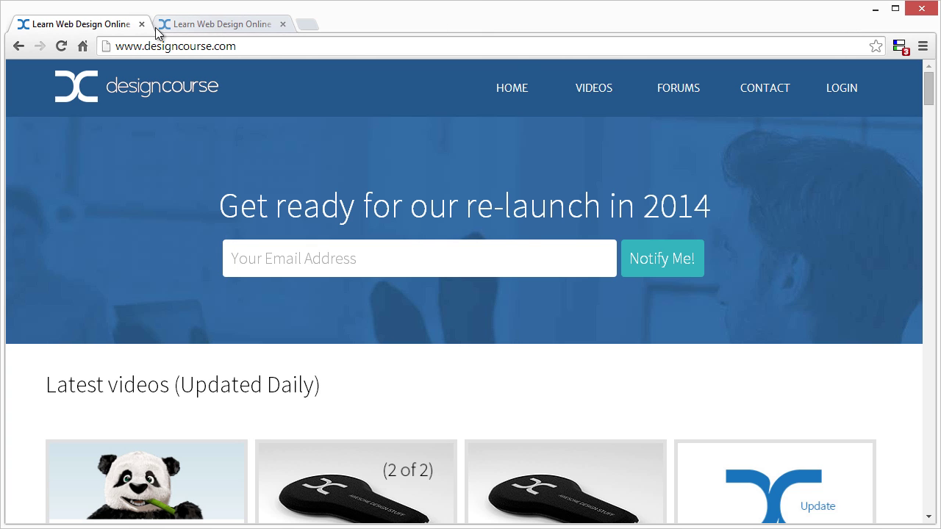
Compare the designcourse.com home page and VIZID course page tabs, ending on the home page
{"action": "left_click", "coordinate": [193, 28]}
{"action": "left_click", "coordinate": [80, 26]}
{"action": "left_click", "coordinate": [246, 27]}
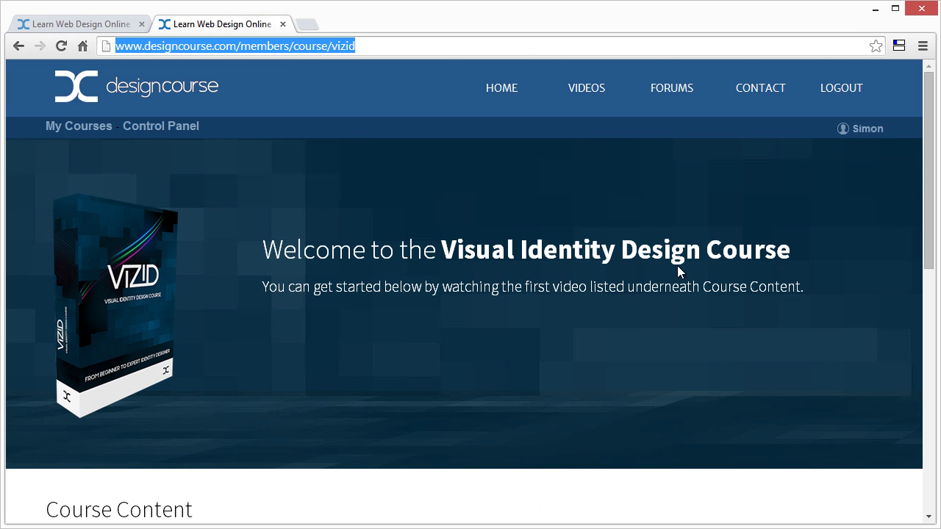
{"action": "scroll", "coordinate": [527, 262], "scroll_direction": "down", "scroll_amount": 4}
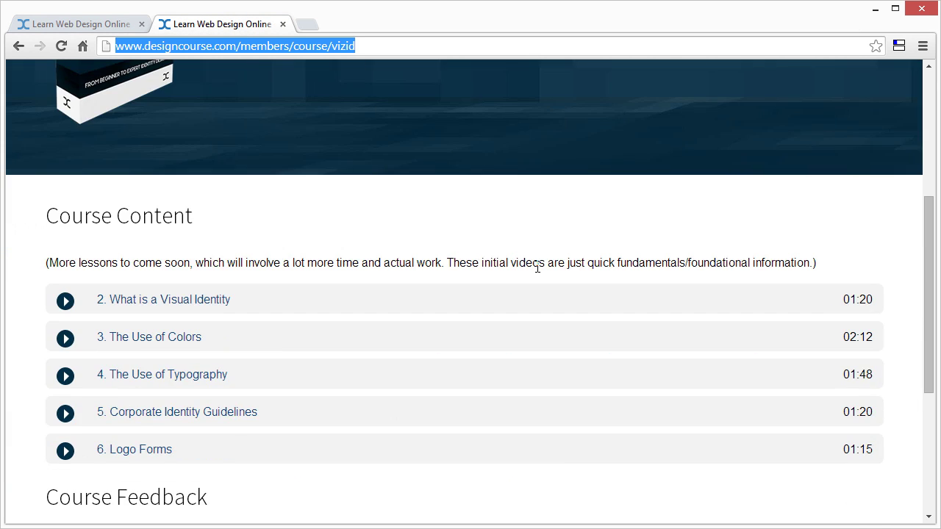
{"action": "scroll", "coordinate": [537, 268], "scroll_direction": "up", "scroll_amount": 4}
{"action": "left_click", "coordinate": [104, 25]}
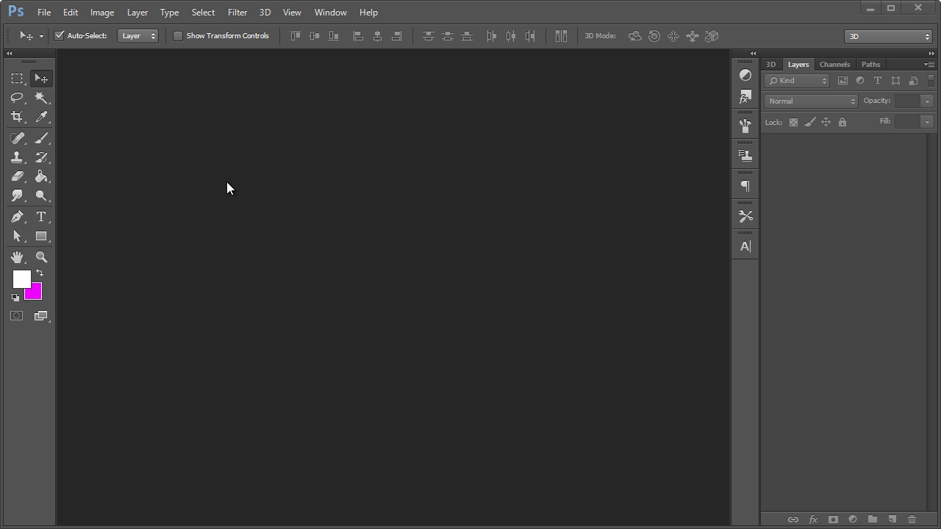
Create a new 1276 × 896 clipboard-sized document and paste the home page screenshot as Layer 1
{"action": "left_click", "coordinate": [44, 12]}
{"action": "left_click", "coordinate": [55, 25]}
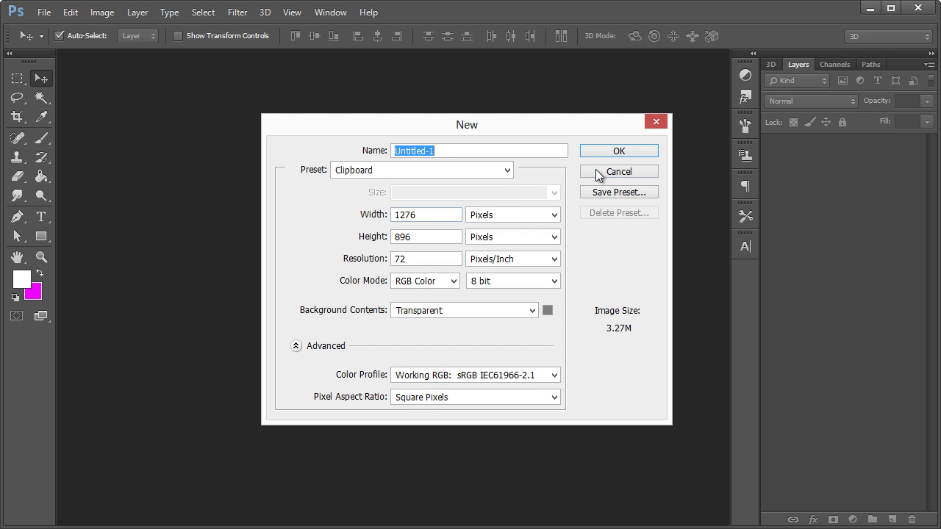
{"action": "left_click", "coordinate": [623, 153]}
{"action": "key", "text": "ctrl+v"}
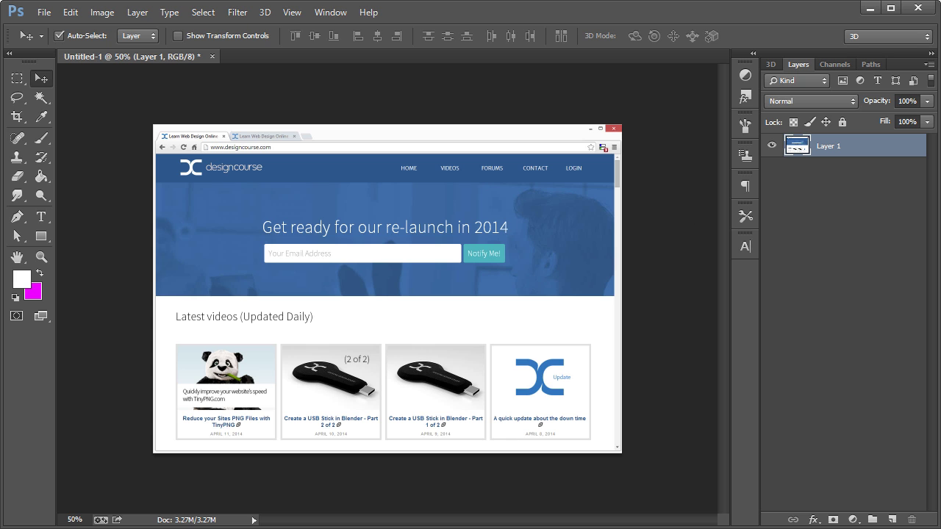
Move the Chrome window aside and bring Photoshop back into focus
{"action": "key", "text": "alt+Tab"}
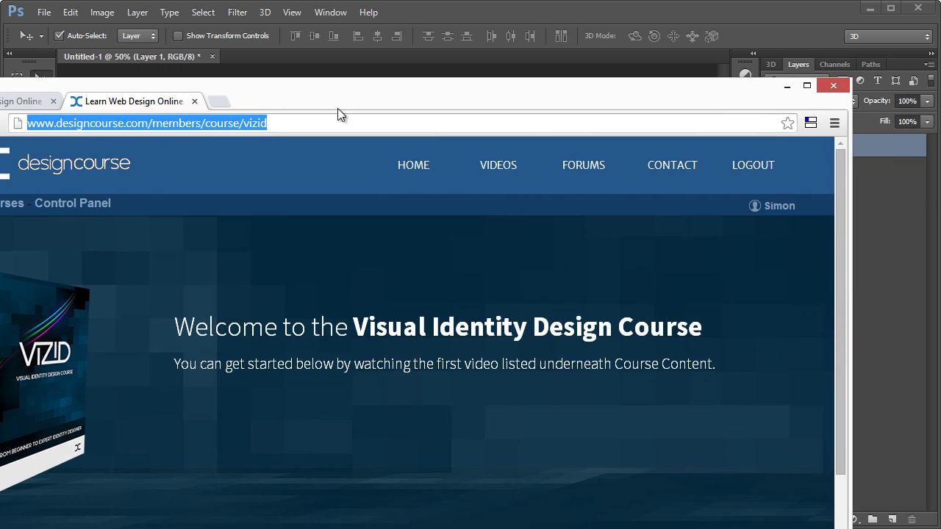
{"action": "left_click_drag", "start_coordinate": [338, 108], "coordinate": [940, 108]}
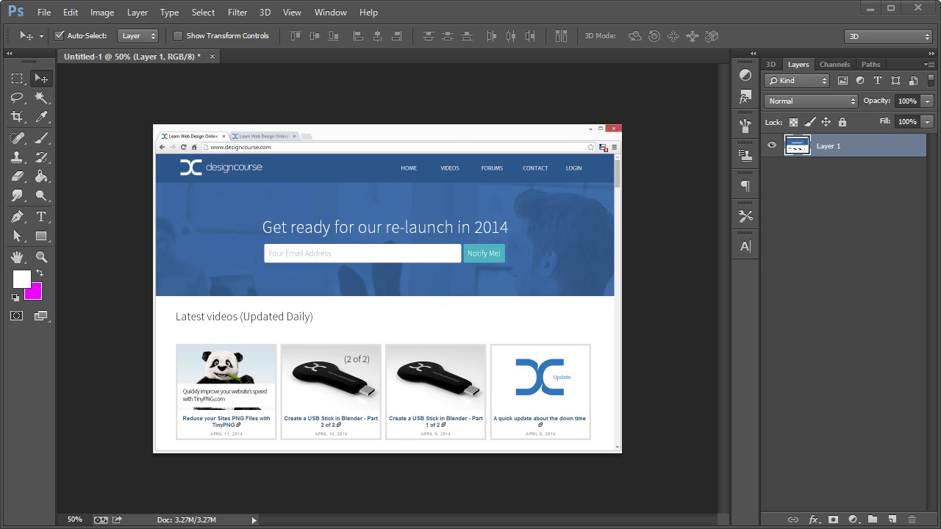
{"action": "left_click", "coordinate": [242, 151]}
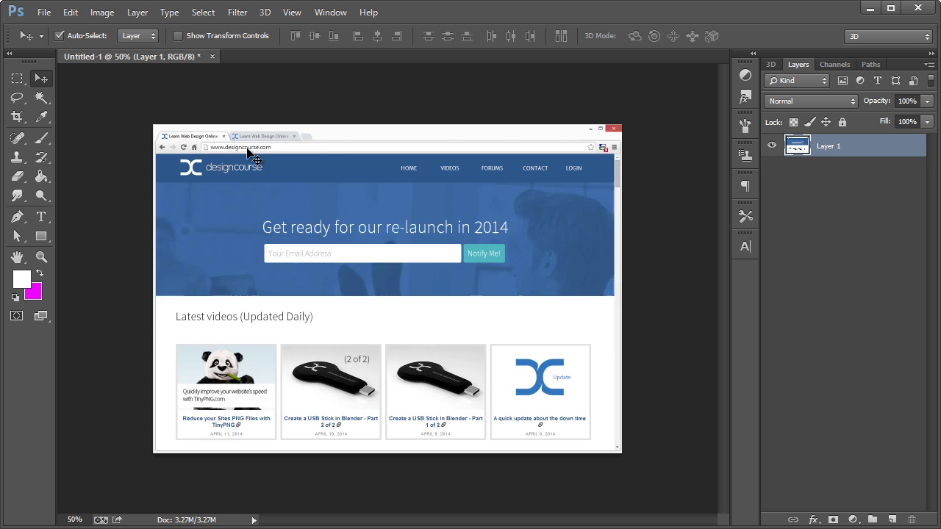
Paste the VIZID course page as Layer 2 and toggle its visibility to compare with Layer 1
{"action": "key", "text": "ctrl+v"}
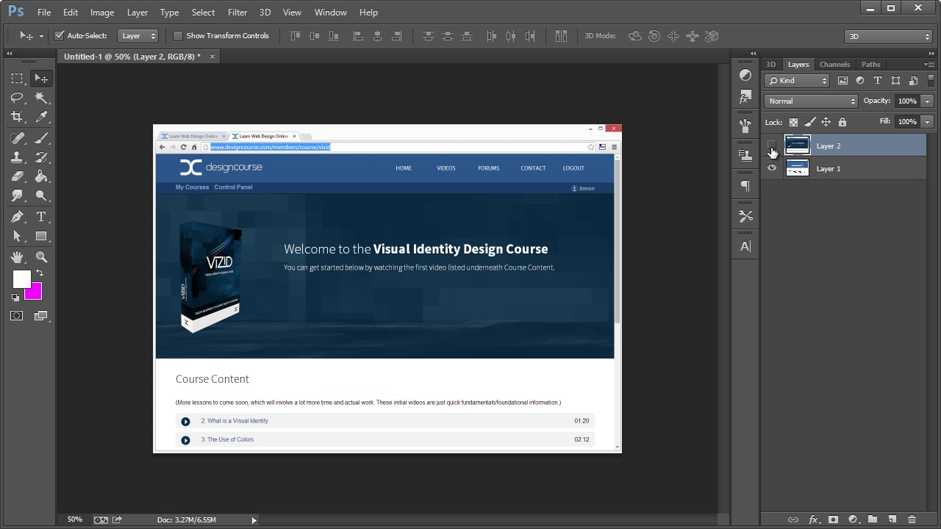
{"action": "left_click", "coordinate": [771, 147]}
{"action": "left_click", "coordinate": [771, 147]}
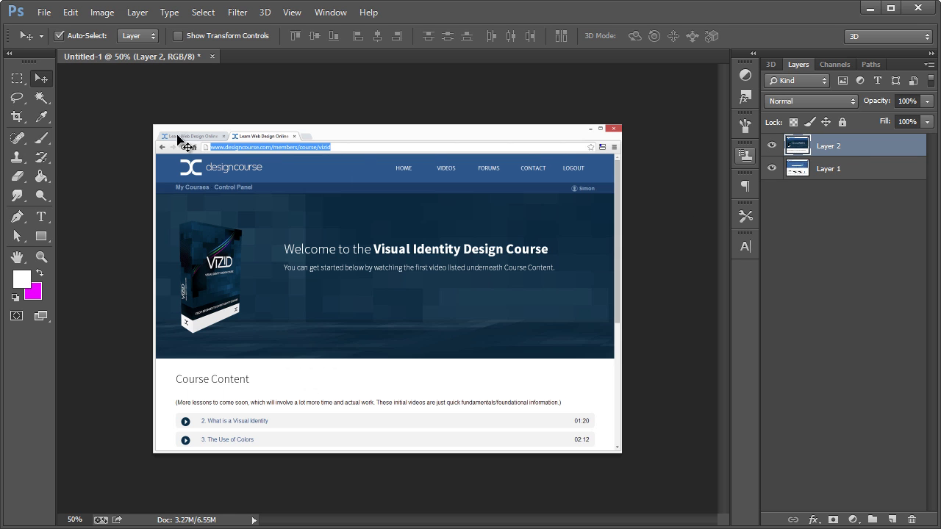
Zoom in and marquee-select the page content below the browser address bar
{"action": "left_click", "coordinate": [19, 79]}
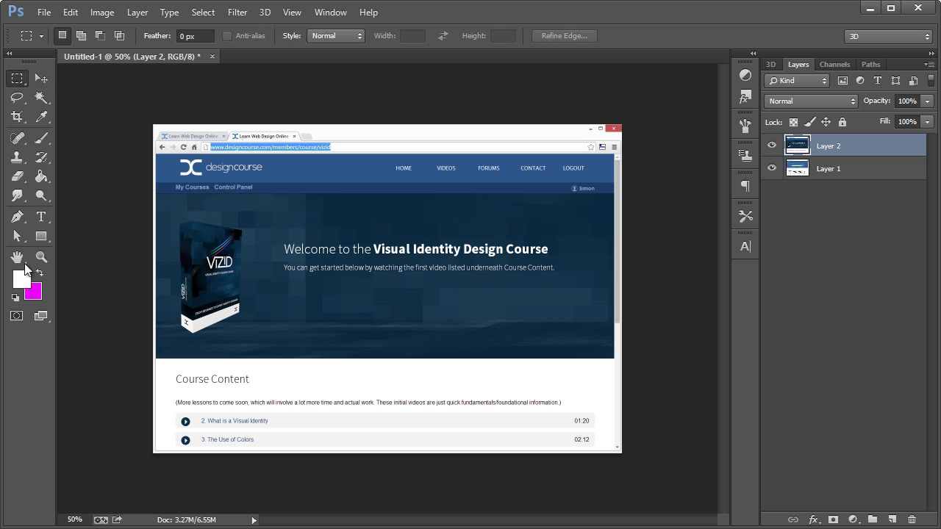
{"action": "left_click", "coordinate": [41, 256]}
{"action": "left_click", "coordinate": [191, 175]}
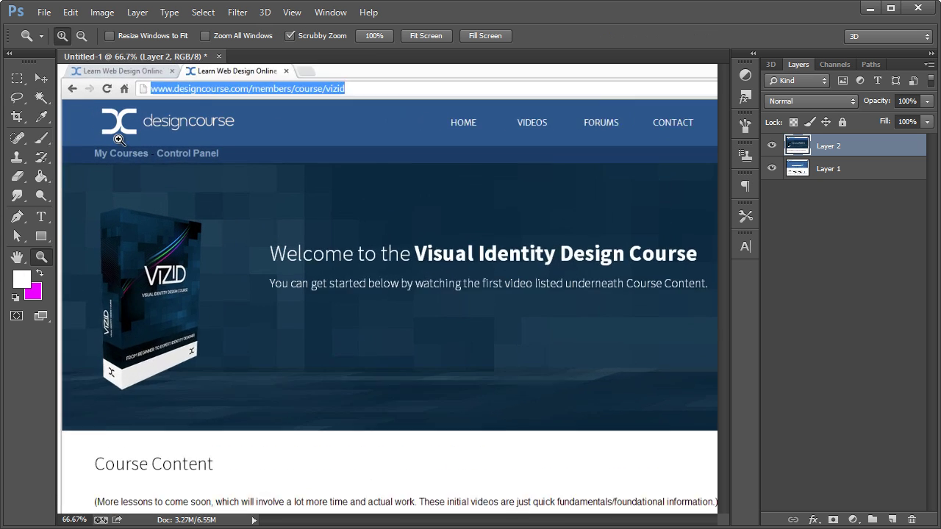
{"action": "left_click_drag", "start_coordinate": [118, 140], "coordinate": [386, 518]}
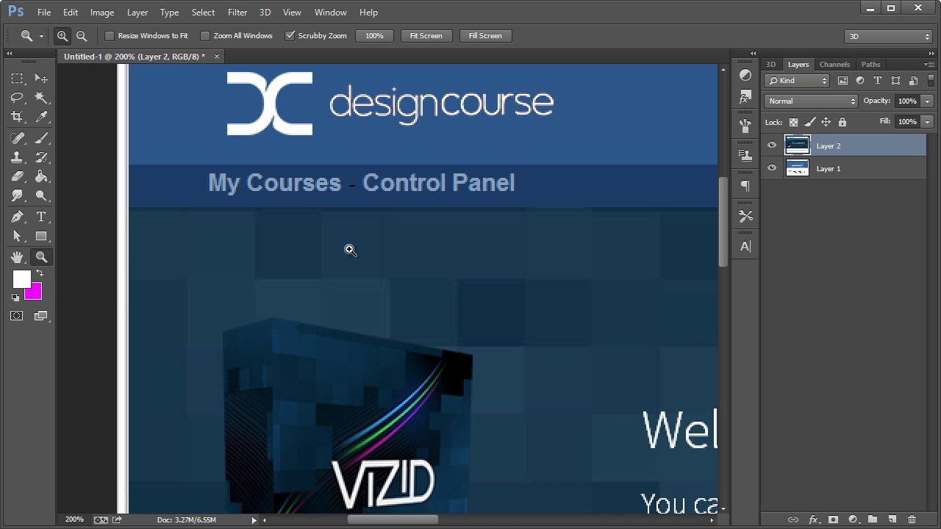
{"action": "scroll", "coordinate": [350, 250], "scroll_direction": "up", "scroll_amount": 3}
{"action": "left_click", "coordinate": [18, 79]}
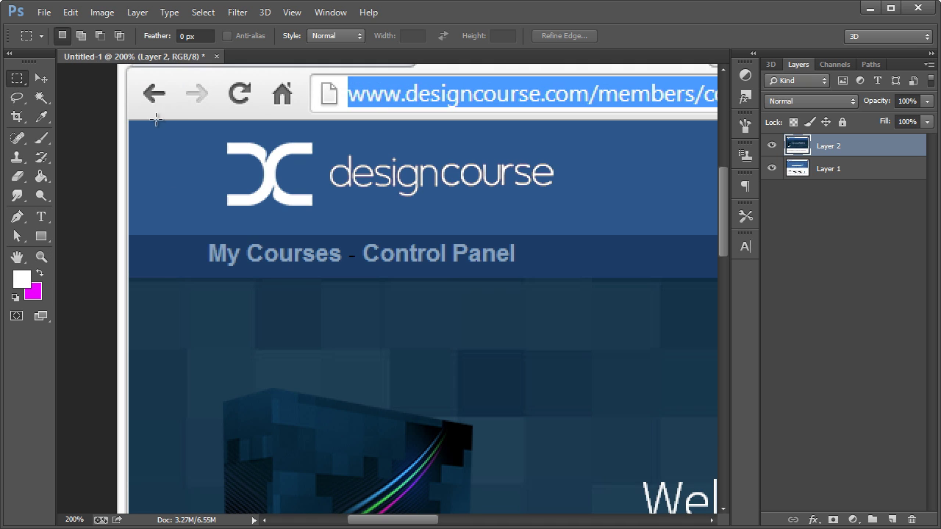
{"action": "left_click_drag", "start_coordinate": [143, 121], "coordinate": [548, 158]}
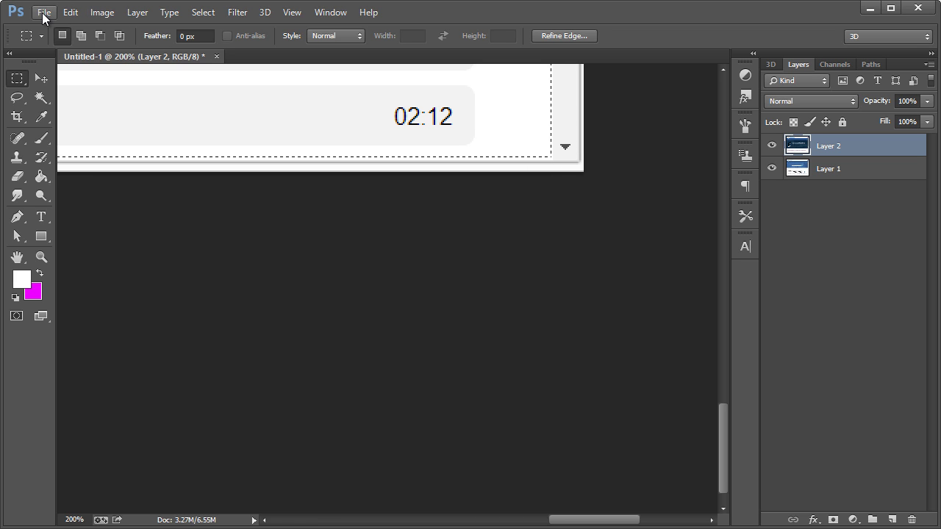
Create a new 1236 × 805 document from the selection and paste the cropped VIZID page into it
{"action": "key", "text": "ctrl+n"}
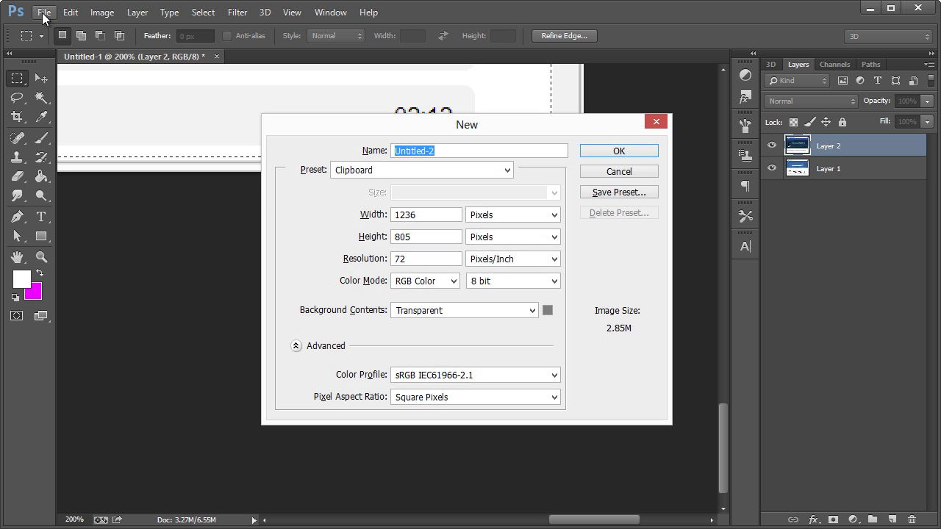
{"action": "key", "text": "Return"}
{"action": "key", "text": "ctrl+v"}
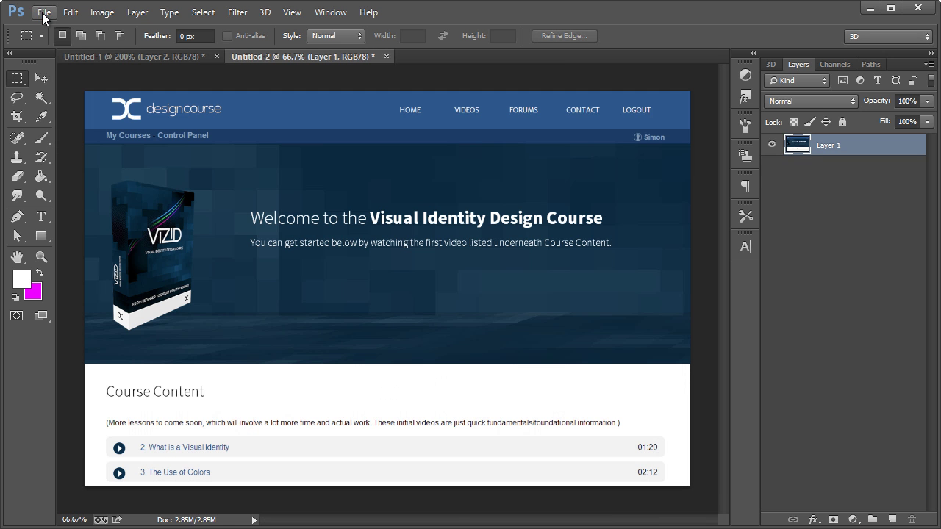
Bring the home page layer from Untitled-1 into Untitled-2, then close Untitled-1 without saving
{"action": "left_click", "coordinate": [137, 56]}
{"action": "left_click", "coordinate": [863, 169]}
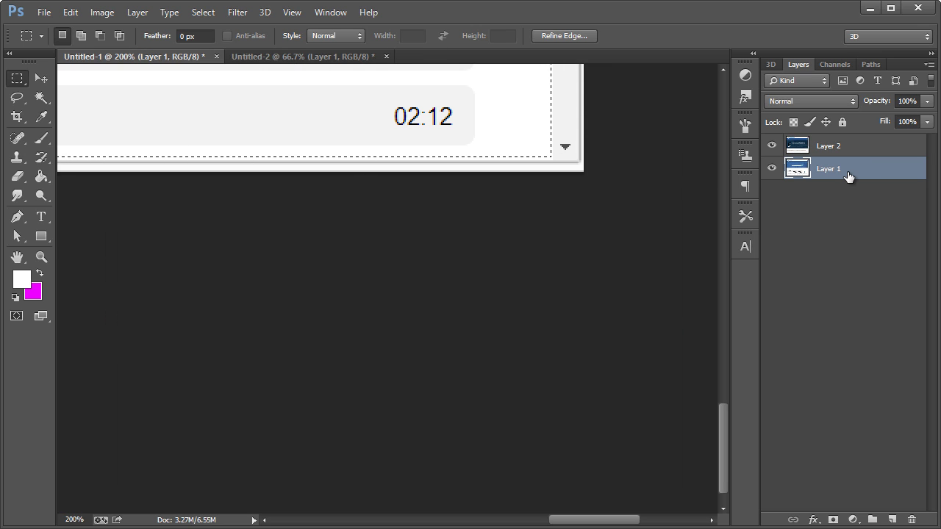
{"action": "left_click", "coordinate": [263, 55]}
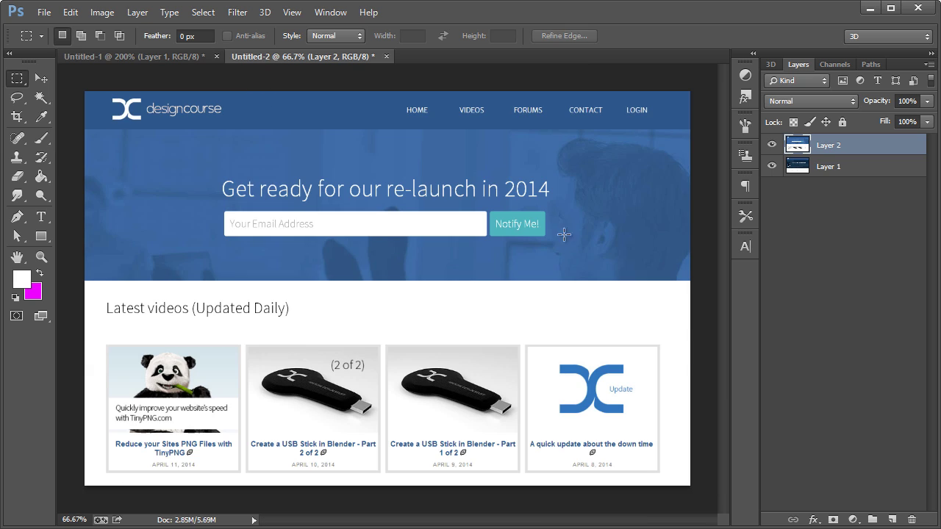
{"action": "left_click", "coordinate": [216, 57]}
{"action": "left_click", "coordinate": [335, 53]}
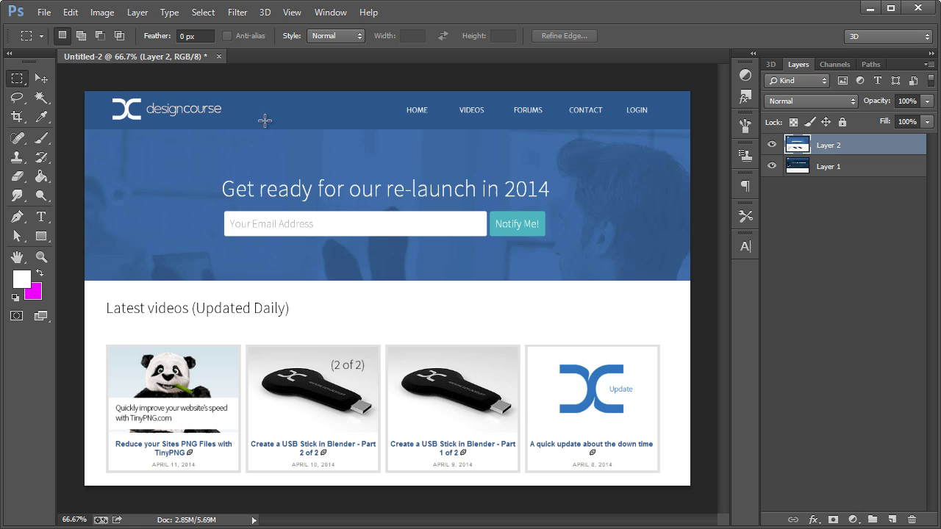
Turn the home page layer (Layer 2) into a 3D extrusion and select its mesh
{"action": "left_click", "coordinate": [40, 78]}
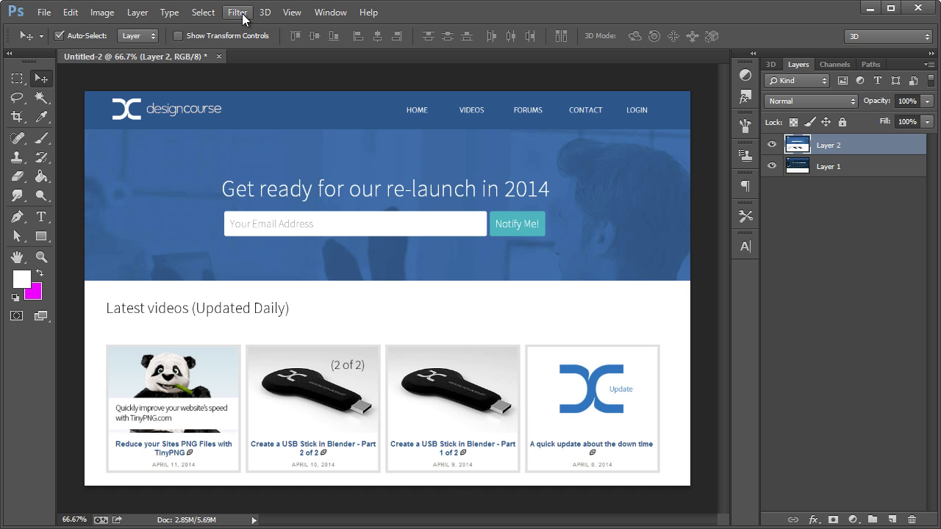
{"action": "left_click", "coordinate": [265, 11]}
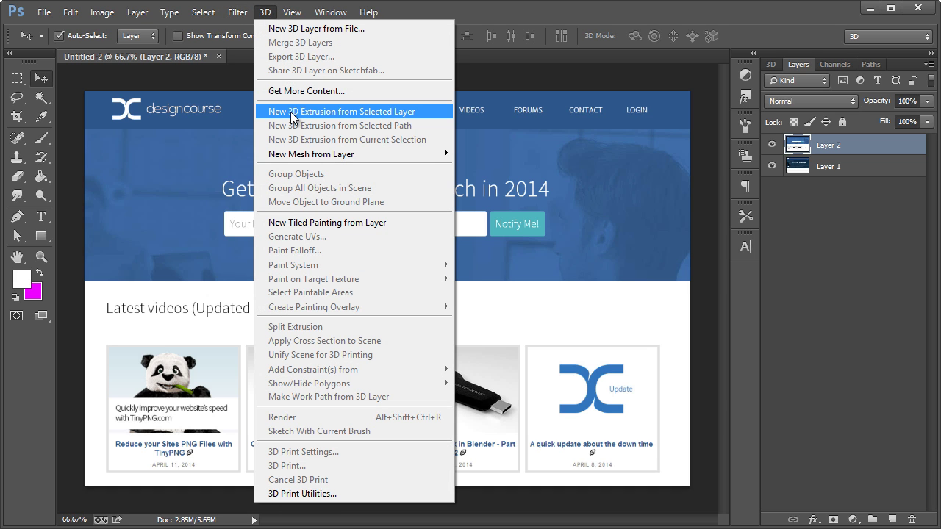
{"action": "left_click", "coordinate": [292, 114]}
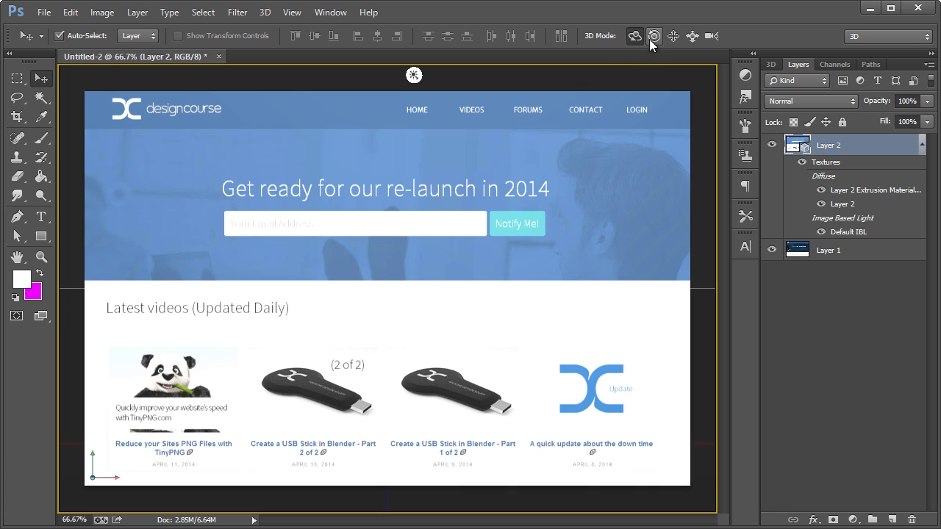
{"action": "left_click", "coordinate": [442, 252]}
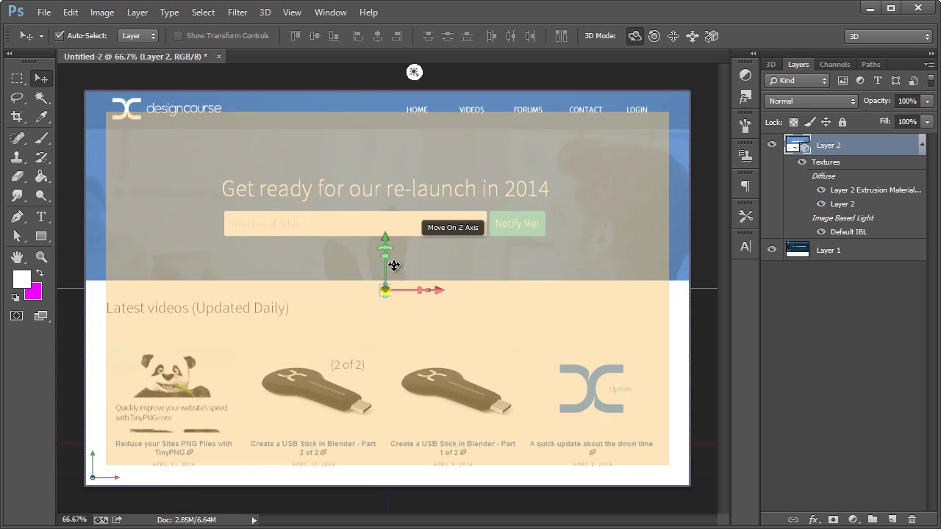
{"action": "left_click", "coordinate": [388, 263]}
{"action": "left_click", "coordinate": [416, 287]}
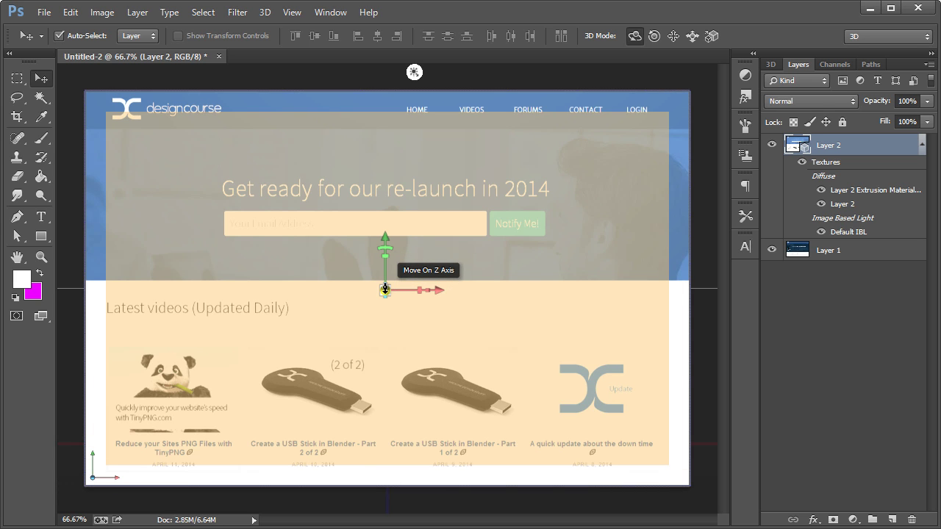
Push the screenshot plane far back along Z and rotate it slightly around Y
{"action": "left_click_drag", "start_coordinate": [385, 288], "coordinate": [378, 281]}
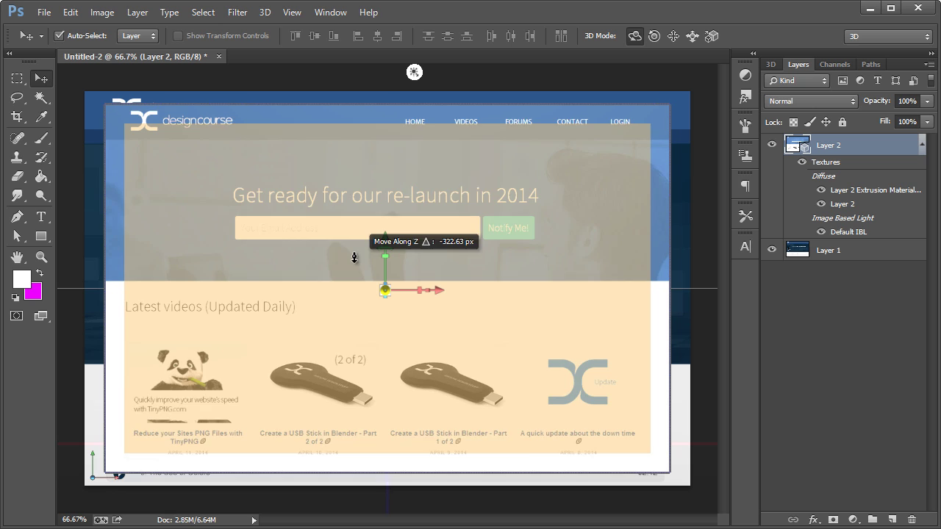
{"action": "left_click_drag", "start_coordinate": [354, 257], "coordinate": [64, 76]}
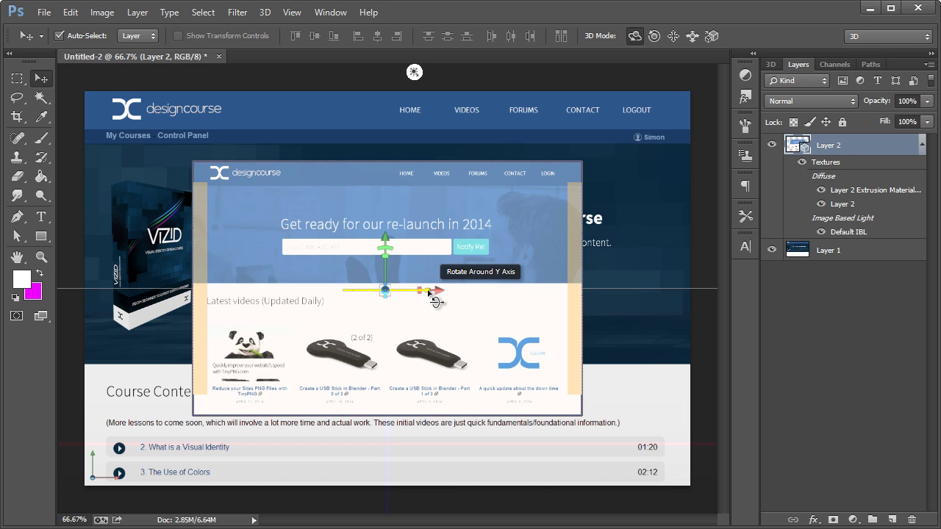
{"action": "left_click_drag", "start_coordinate": [436, 302], "coordinate": [303, 294]}
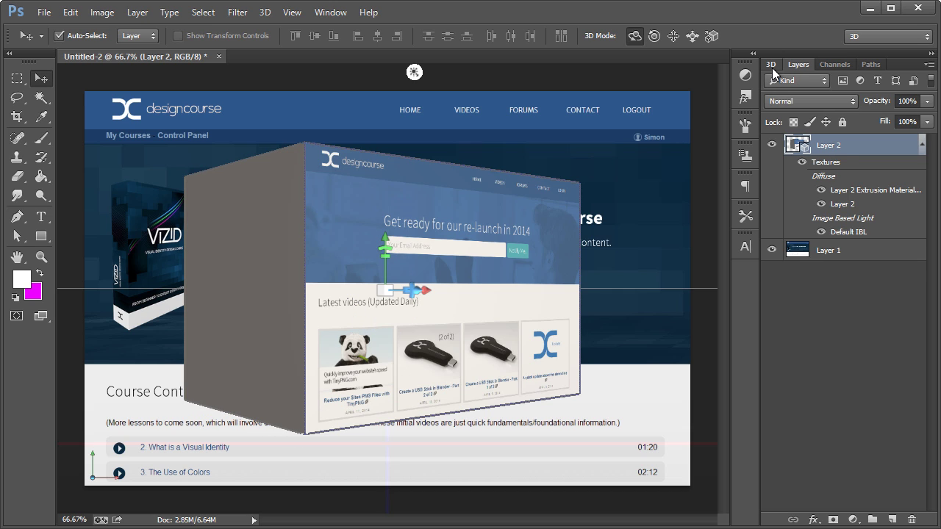
In the 3D panel's Meshes view, set Layer 2's extrusion depth to 0 px
{"action": "left_click", "coordinate": [772, 68]}
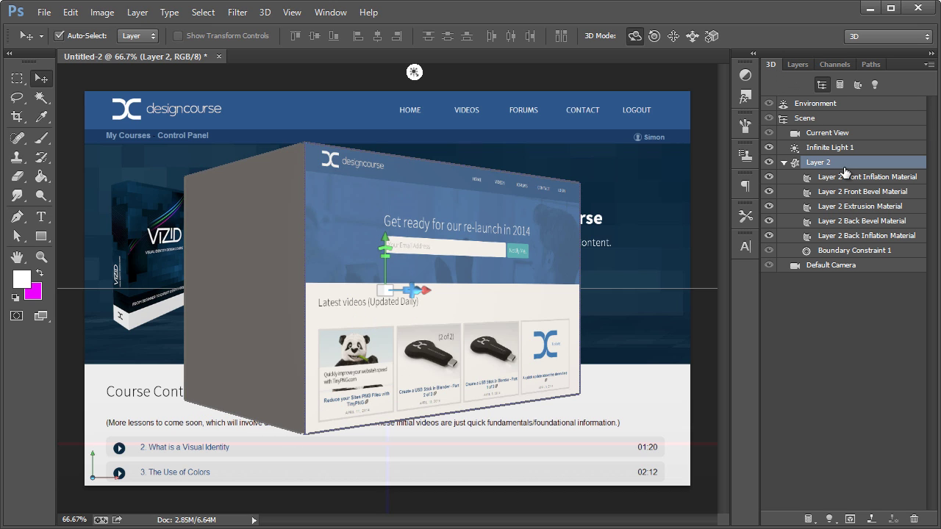
{"action": "left_click", "coordinate": [840, 85]}
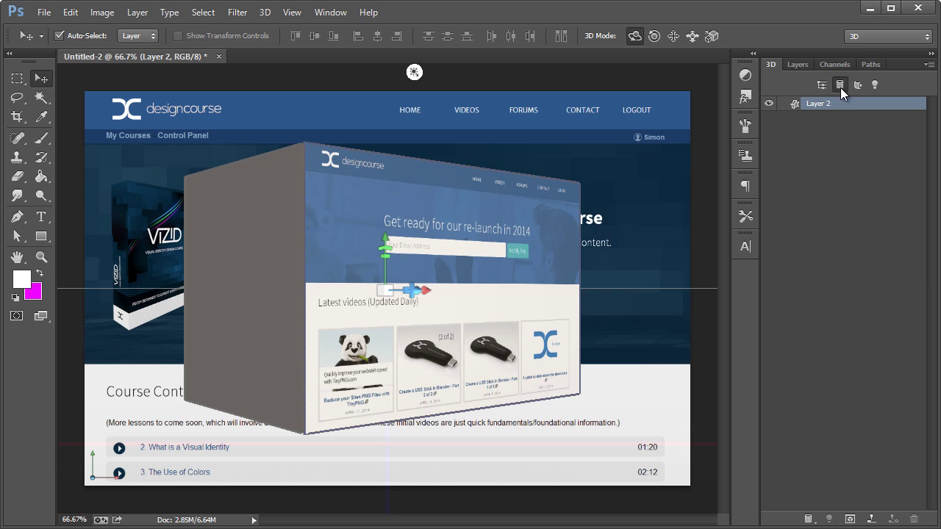
{"action": "double_click", "coordinate": [916, 108]}
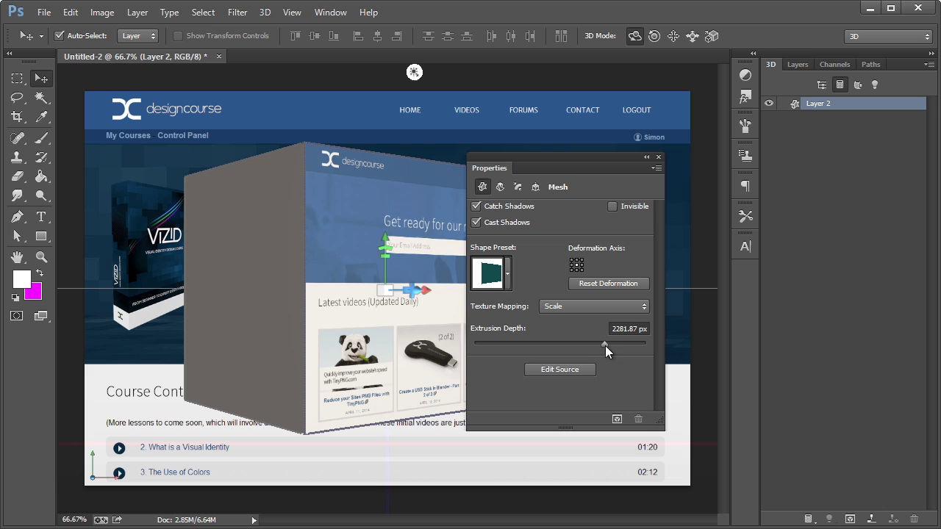
{"action": "left_click_drag", "start_coordinate": [606, 347], "coordinate": [566, 343]}
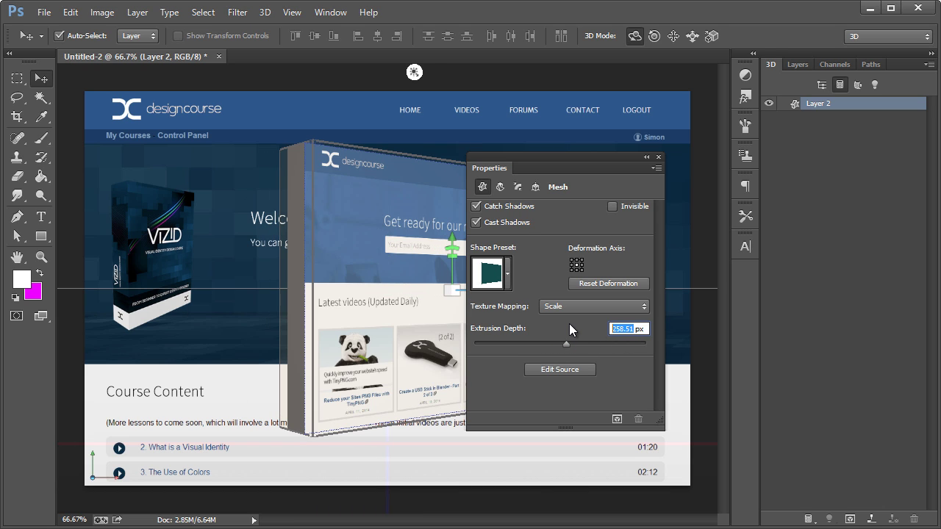
{"action": "type", "text": "0"}
{"action": "key", "text": "Return"}
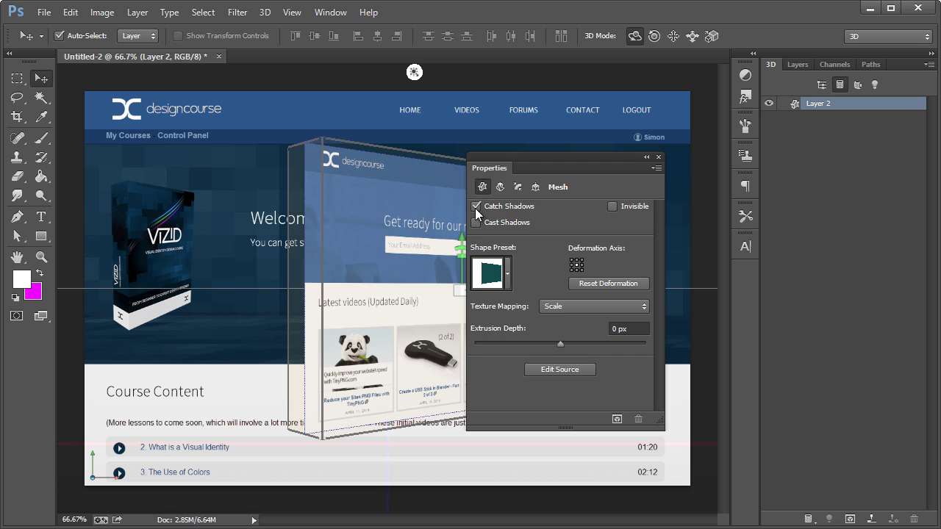
{"action": "left_click", "coordinate": [658, 159]}
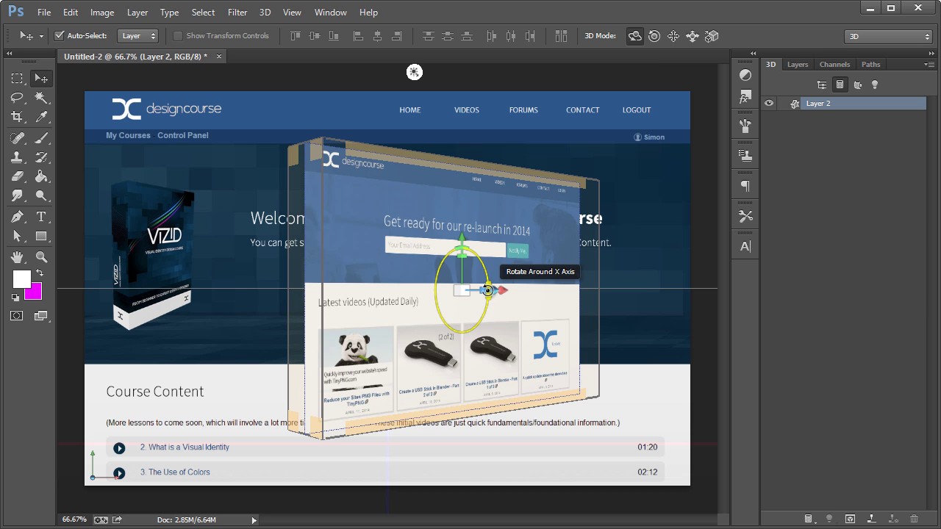
Rotate the plane about 62.7° around X and move it left along the X axis
{"action": "left_click_drag", "start_coordinate": [488, 291], "coordinate": [488, 259]}
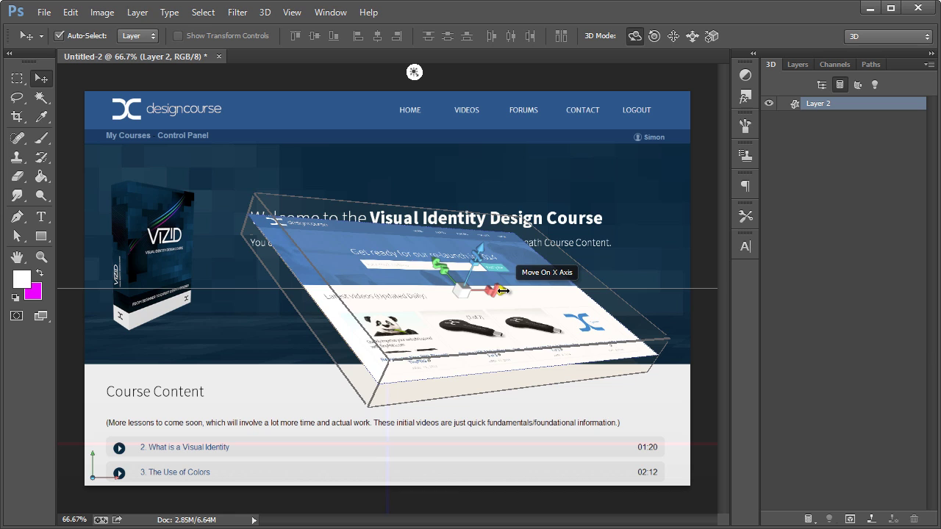
{"action": "left_click_drag", "start_coordinate": [505, 293], "coordinate": [423, 301]}
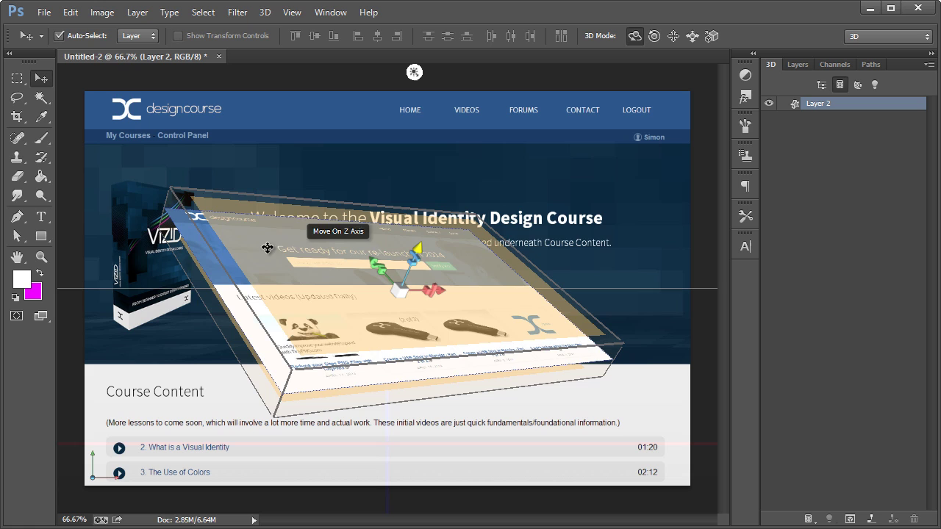
Duplicate Layer 2 as Layer 2 copy, then select all of background Layer 1
{"action": "left_click", "coordinate": [798, 65]}
{"action": "right_click", "coordinate": [831, 150]}
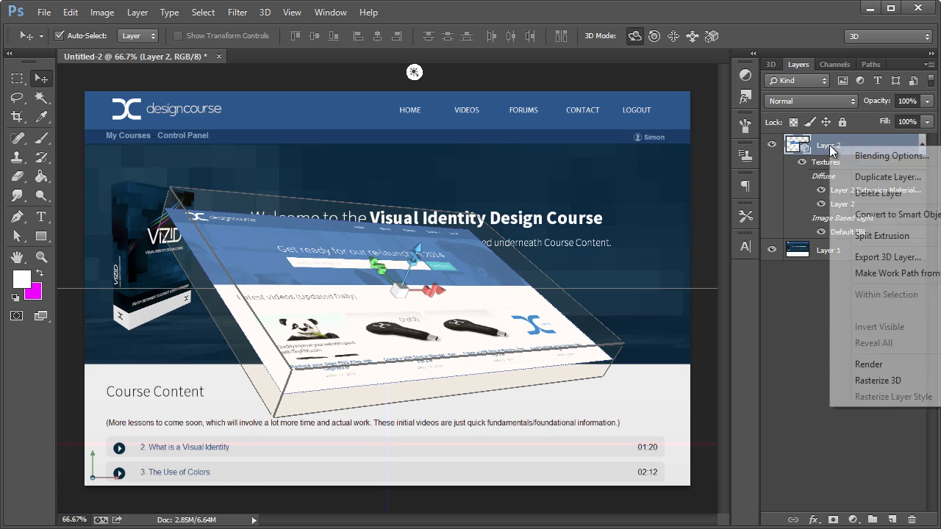
{"action": "left_click", "coordinate": [857, 179]}
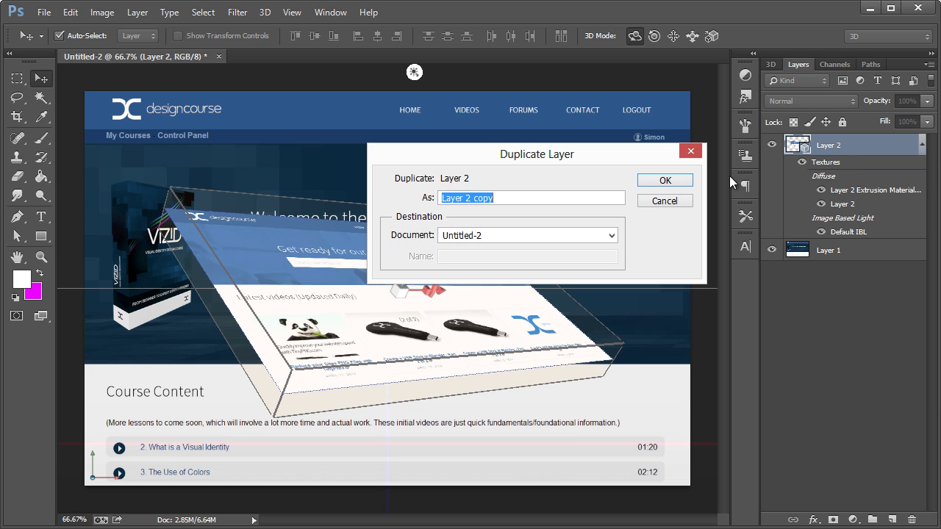
{"action": "left_click", "coordinate": [665, 182]}
{"action": "left_click", "coordinate": [833, 358]}
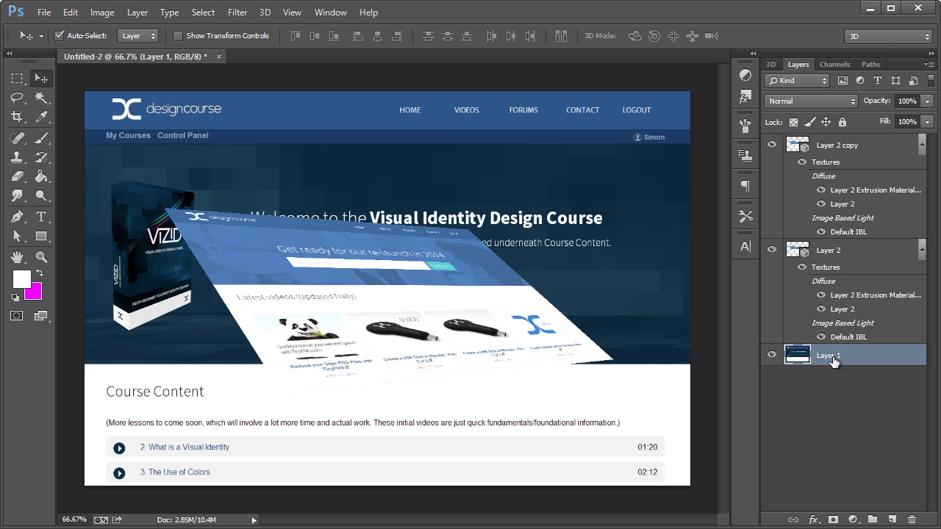
{"action": "key", "text": "ctrl+a"}
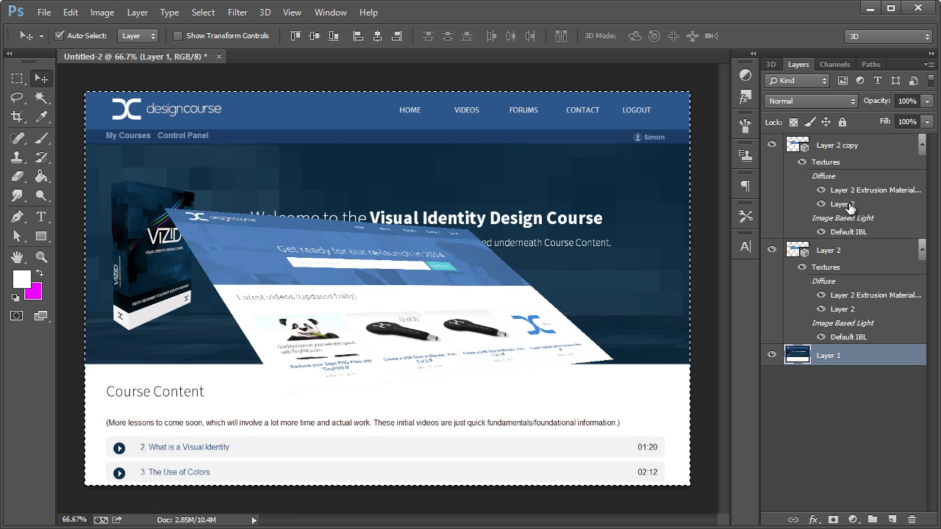
Paste the VIZID course page into Layer 2 copy's Layer 2.psb texture and return to Untitled-2
{"action": "double_click", "coordinate": [850, 208]}
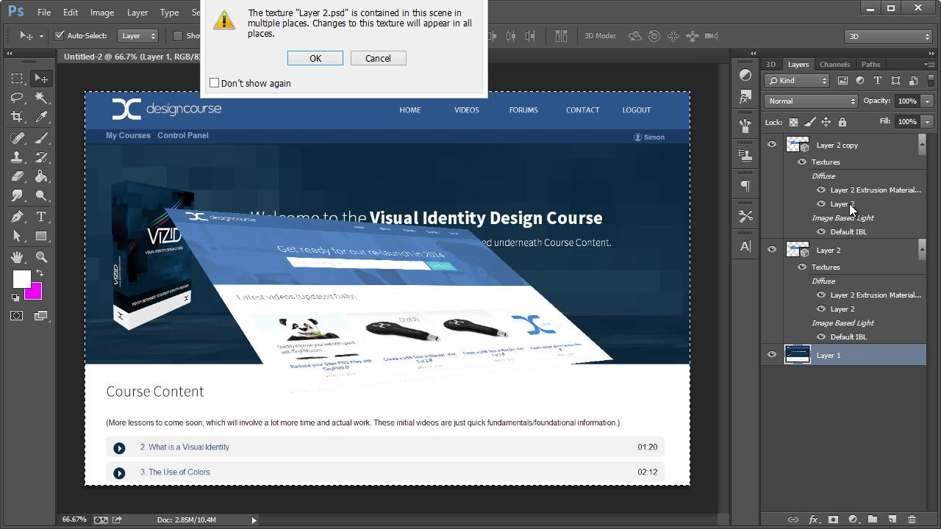
{"action": "left_click", "coordinate": [318, 120]}
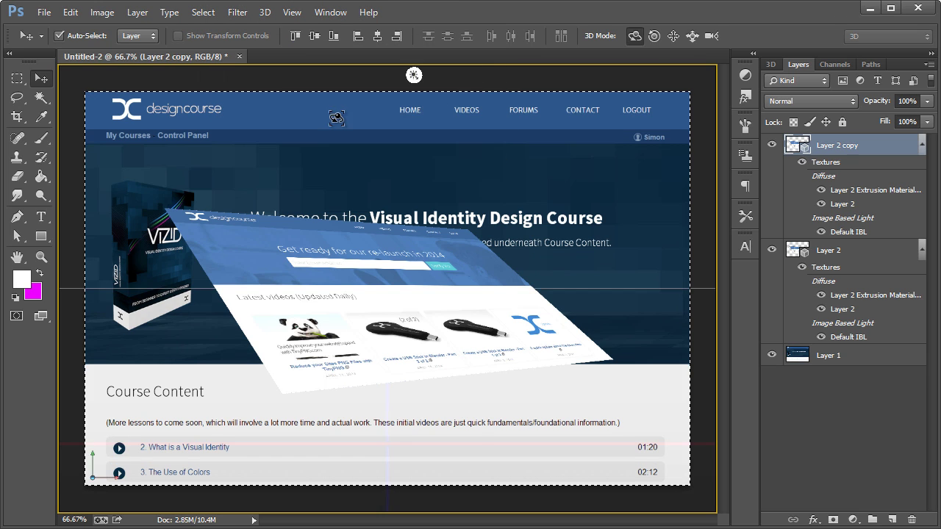
{"action": "key", "text": "ctrl+v"}
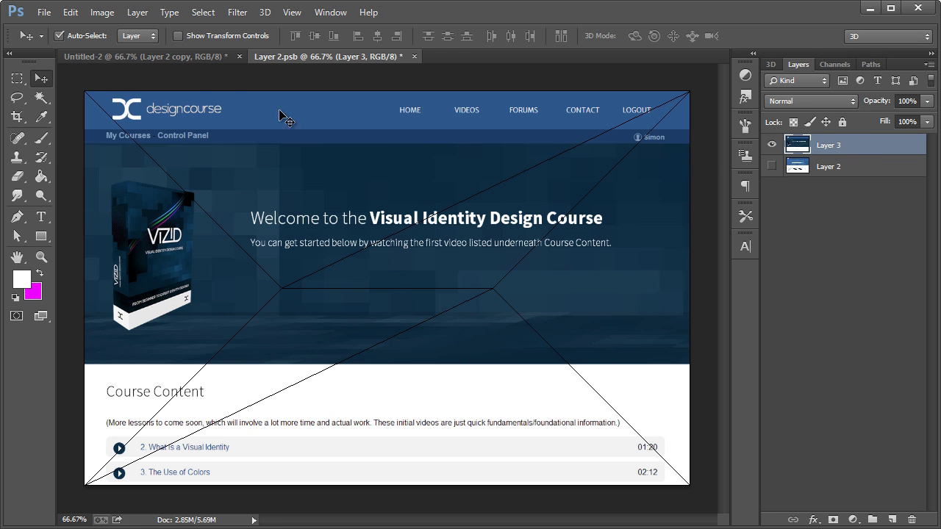
{"action": "left_click", "coordinate": [194, 55]}
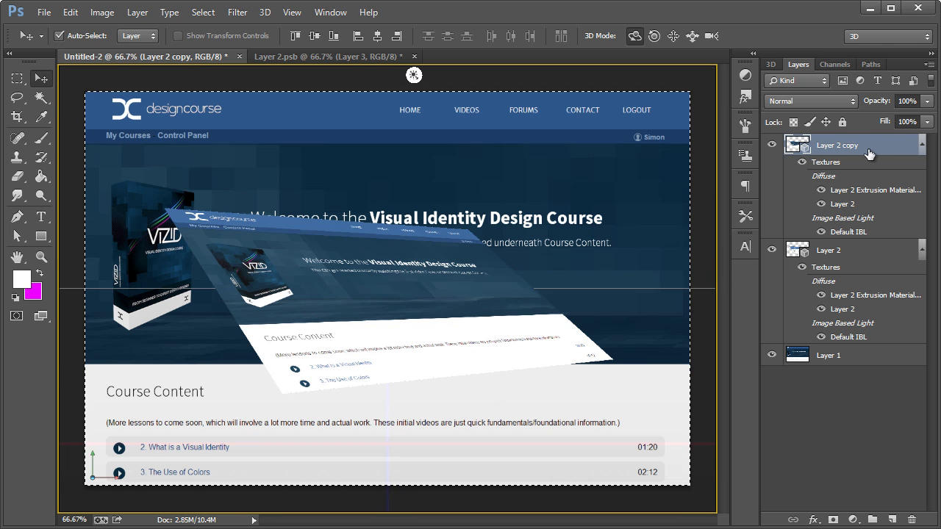
Toggle Layer 2 copy on and off to compare the planes, then hide background Layer 1
{"action": "left_click", "coordinate": [774, 147]}
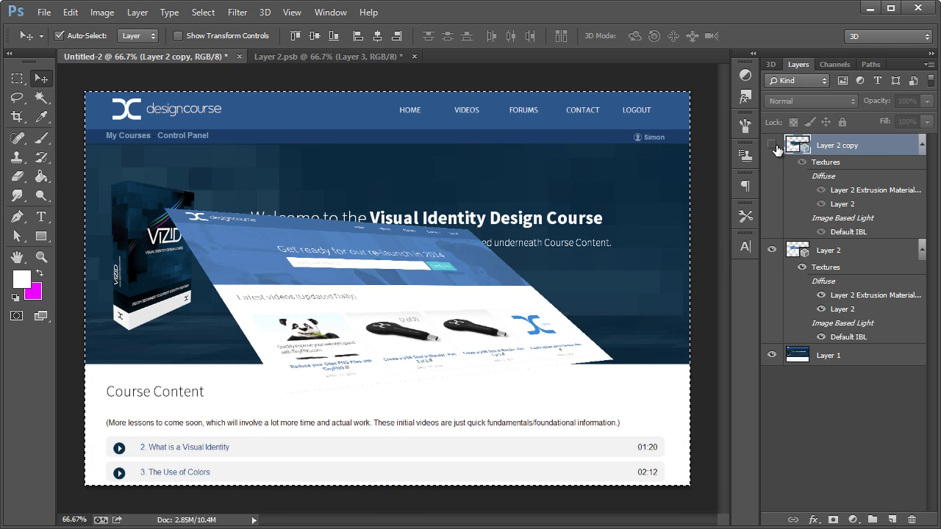
{"action": "left_click", "coordinate": [773, 146]}
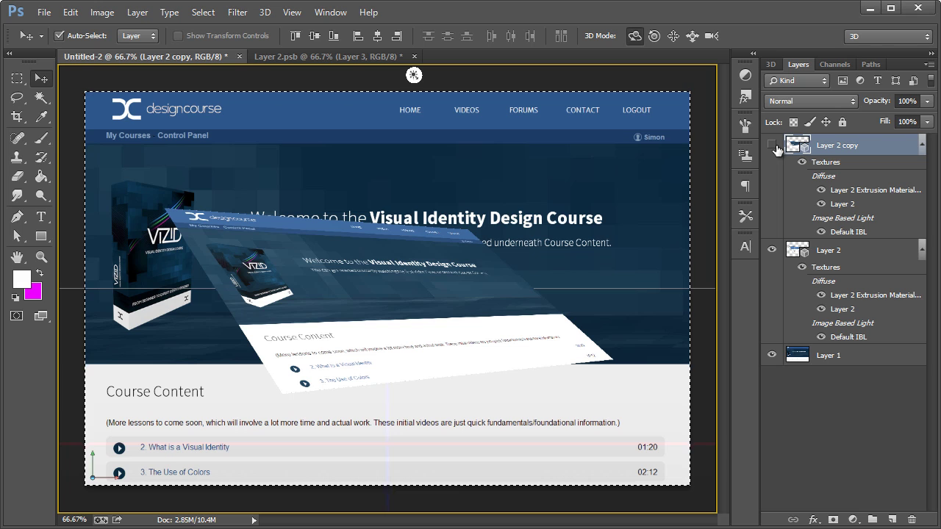
{"action": "left_click", "coordinate": [773, 147]}
{"action": "left_click", "coordinate": [772, 146]}
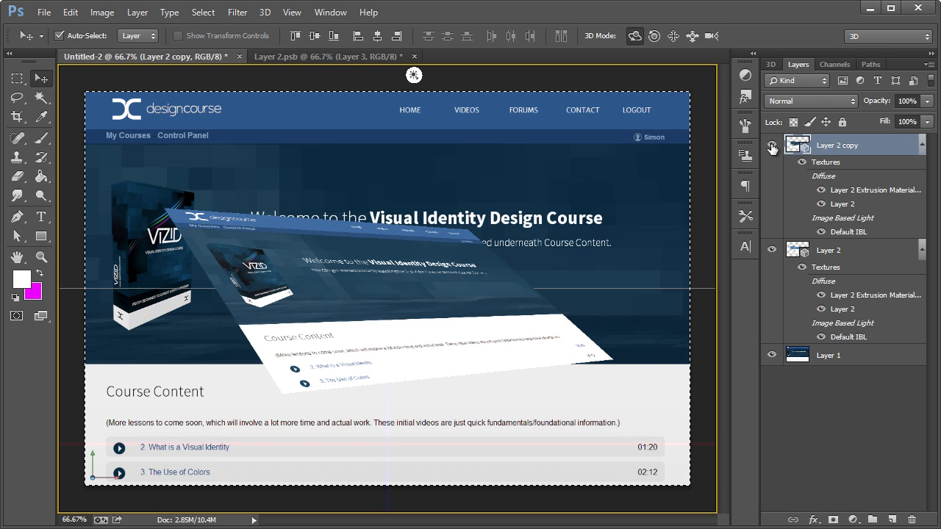
{"action": "left_click", "coordinate": [772, 146]}
{"action": "left_click", "coordinate": [772, 147]}
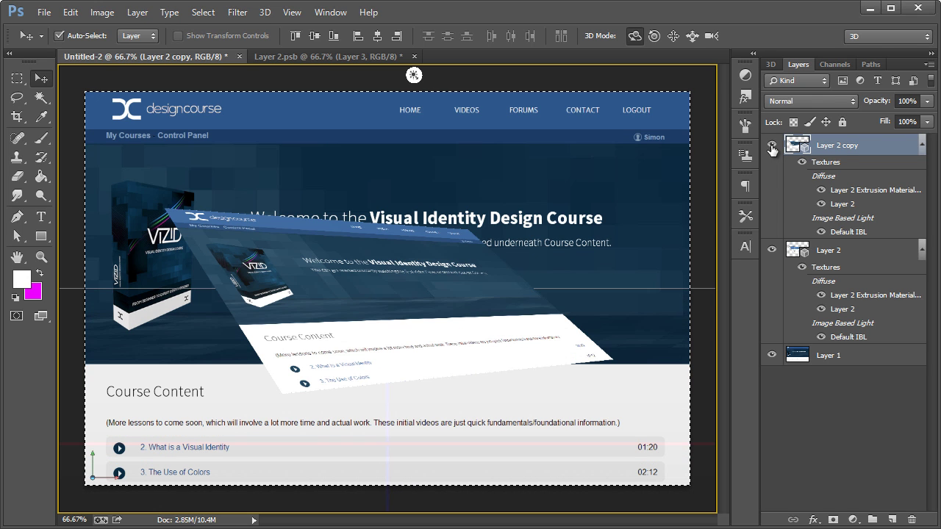
{"action": "left_click", "coordinate": [771, 356]}
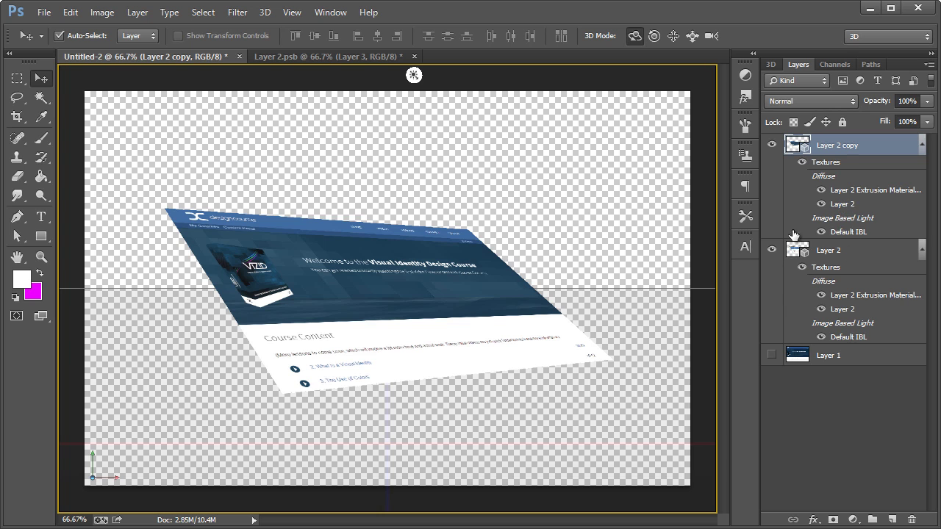
Drag the Layer 2 copy course-page plane up and to the right so it floats above the home page plane
{"action": "left_click", "coordinate": [438, 261]}
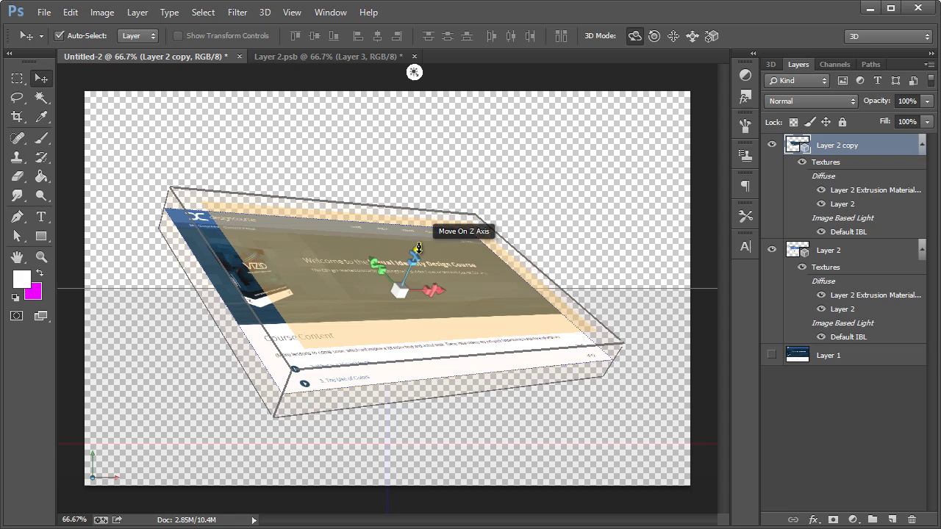
{"action": "left_click_drag", "start_coordinate": [419, 248], "coordinate": [441, 222]}
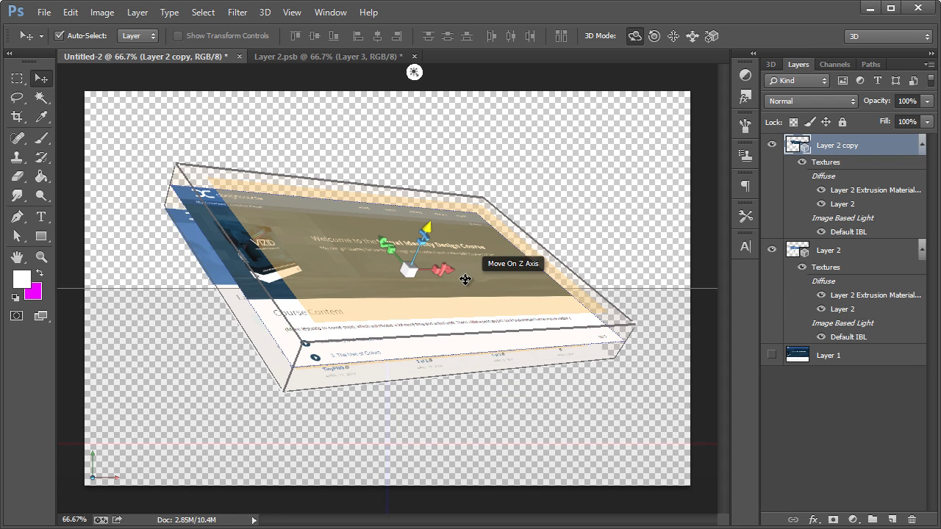
{"action": "left_click_drag", "start_coordinate": [468, 270], "coordinate": [530, 276]}
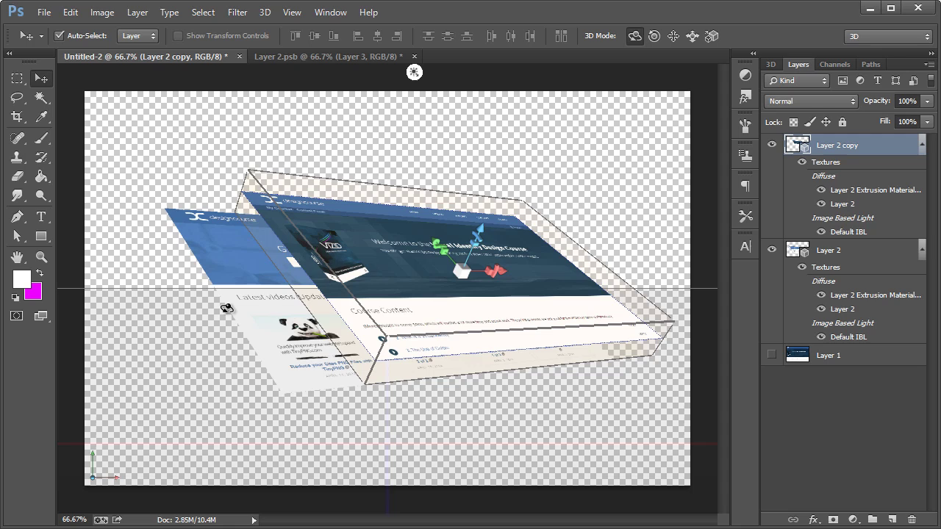
Open the properties of the scene's Infinite Light 1 from the 3D panel
{"action": "left_click", "coordinate": [415, 71]}
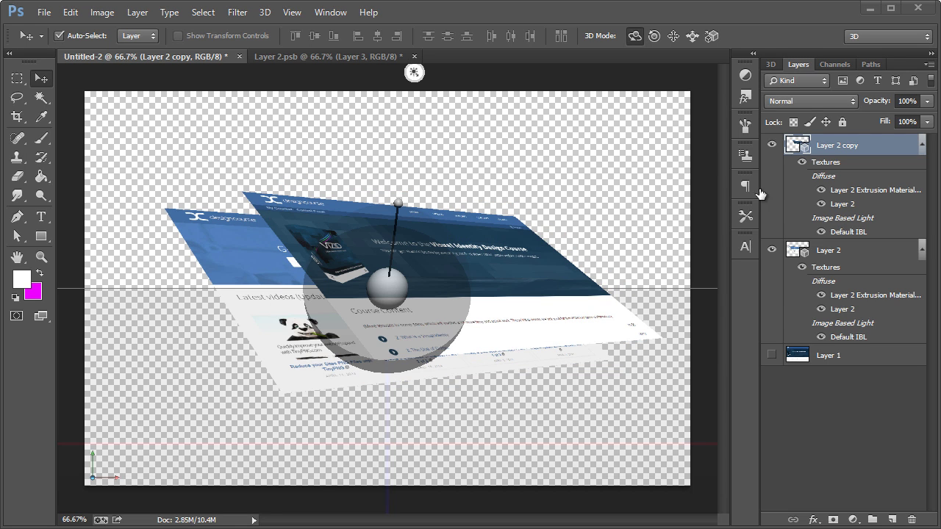
{"action": "left_click", "coordinate": [769, 65]}
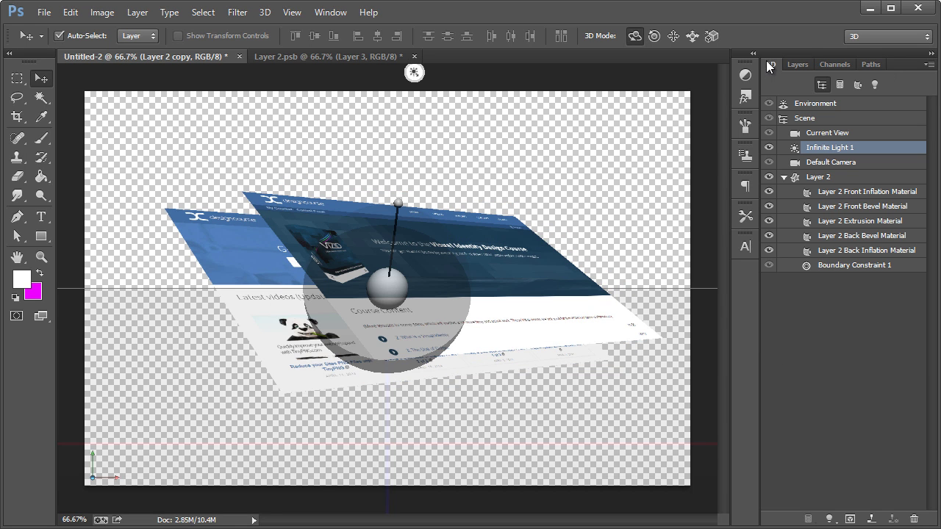
{"action": "double_click", "coordinate": [872, 152]}
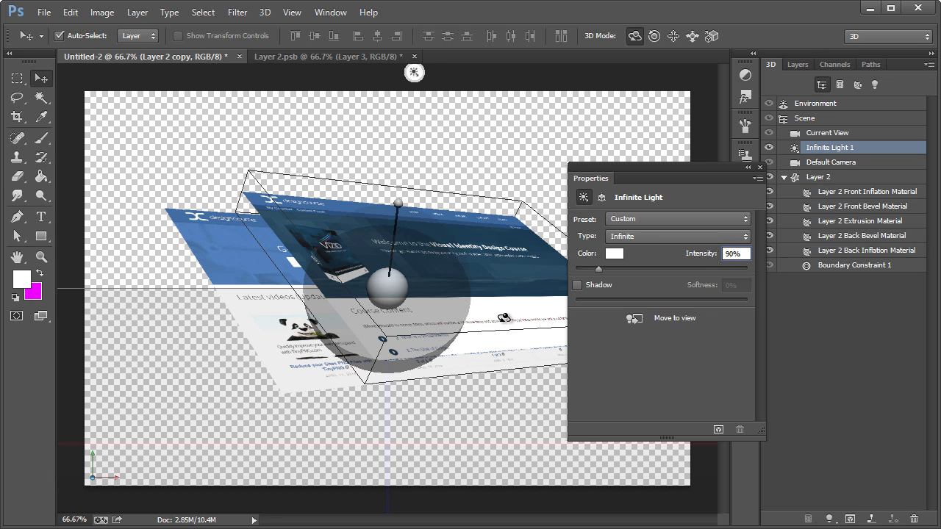
Check the planes up close, then lower Infinite Light 1's intensity from 90% to 77%
{"action": "left_click", "coordinate": [45, 262]}
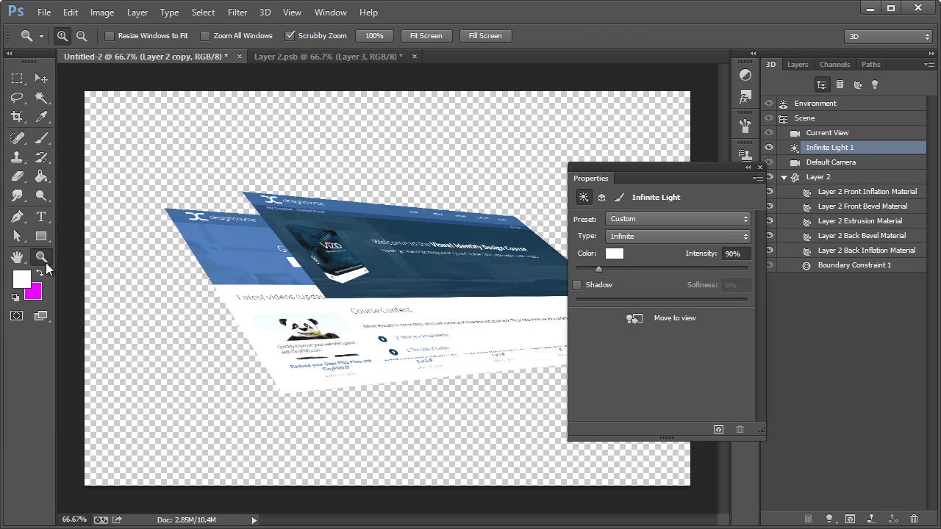
{"action": "left_click", "coordinate": [465, 345]}
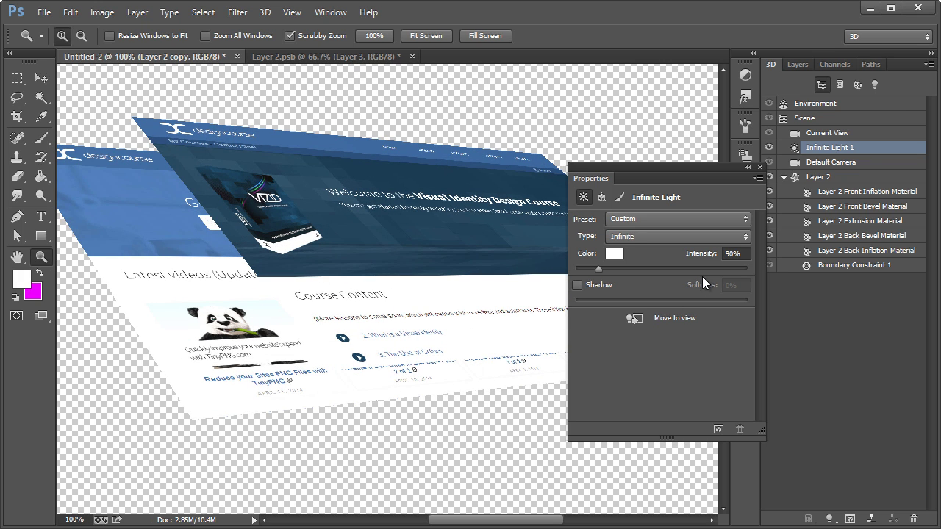
{"action": "left_click", "coordinate": [447, 212]}
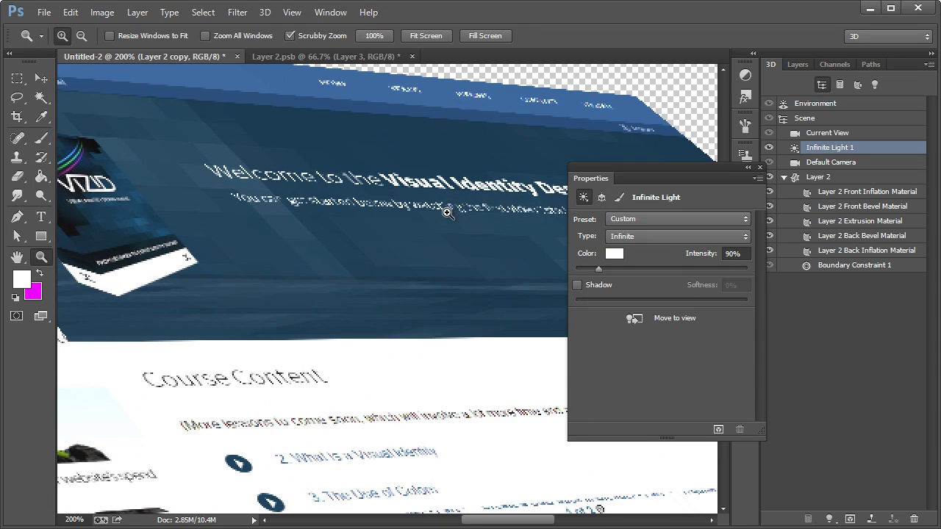
{"action": "right_click", "coordinate": [389, 312]}
{"action": "left_click", "coordinate": [431, 412]}
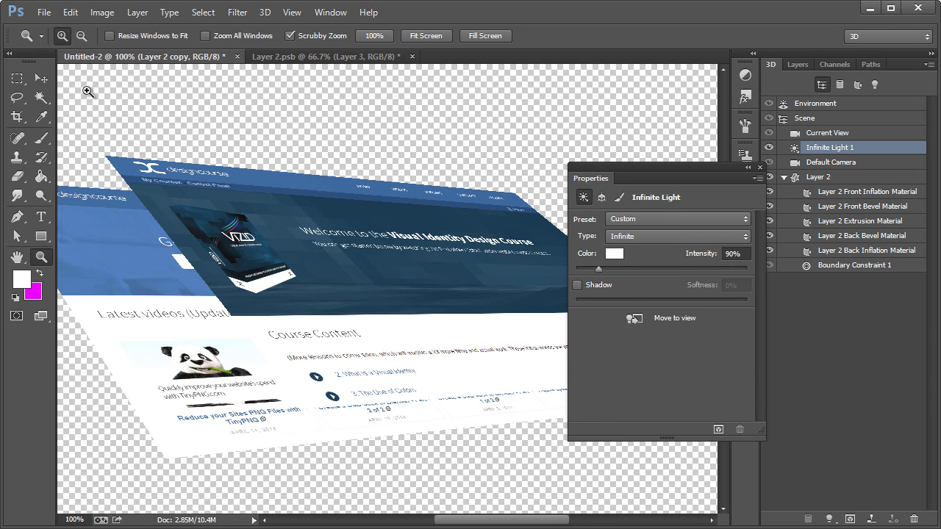
{"action": "left_click", "coordinate": [41, 79]}
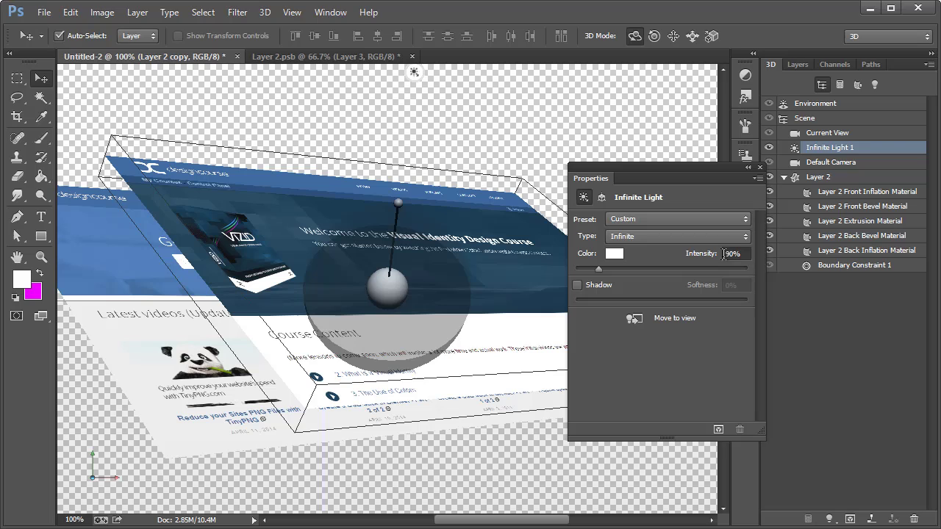
{"action": "mouse_move", "coordinate": [706, 255]}
{"action": "left_mouse_down"}
{"action": "mouse_move", "coordinate": [684, 253]}
{"action": "mouse_move", "coordinate": [697, 253]}
{"action": "left_mouse_up"}
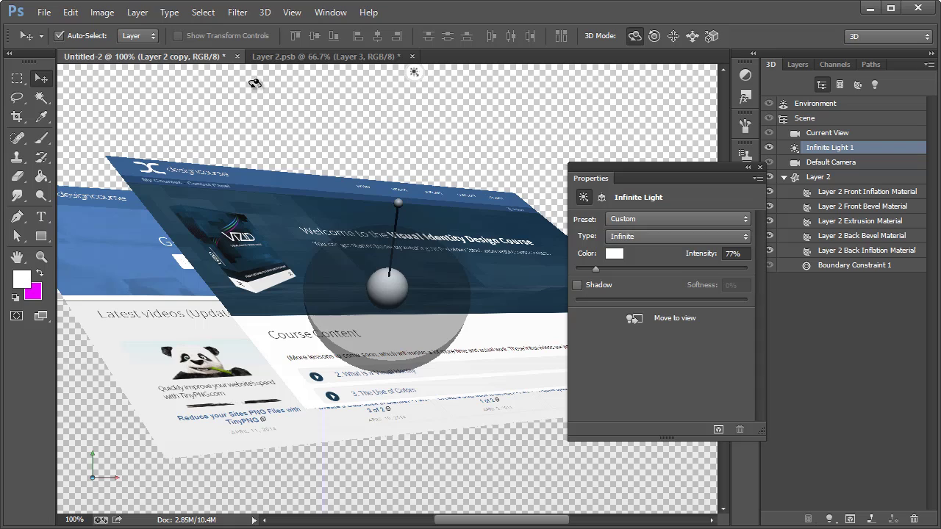
{"action": "mouse_move", "coordinate": [755, 168]}
Select Layer 2, the lower plane, and open its Infinite Light 1 properties
{"action": "left_click", "coordinate": [760, 167]}
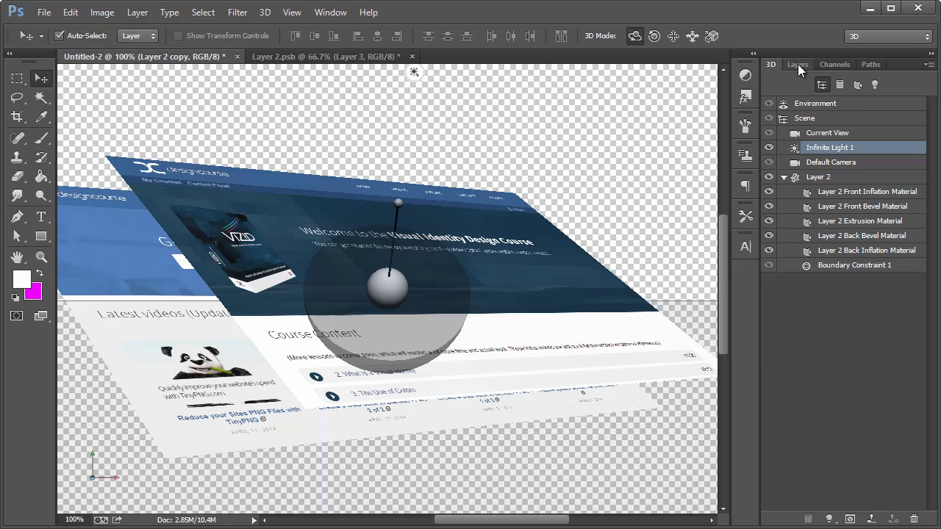
{"action": "left_click", "coordinate": [798, 64]}
{"action": "left_click", "coordinate": [846, 251]}
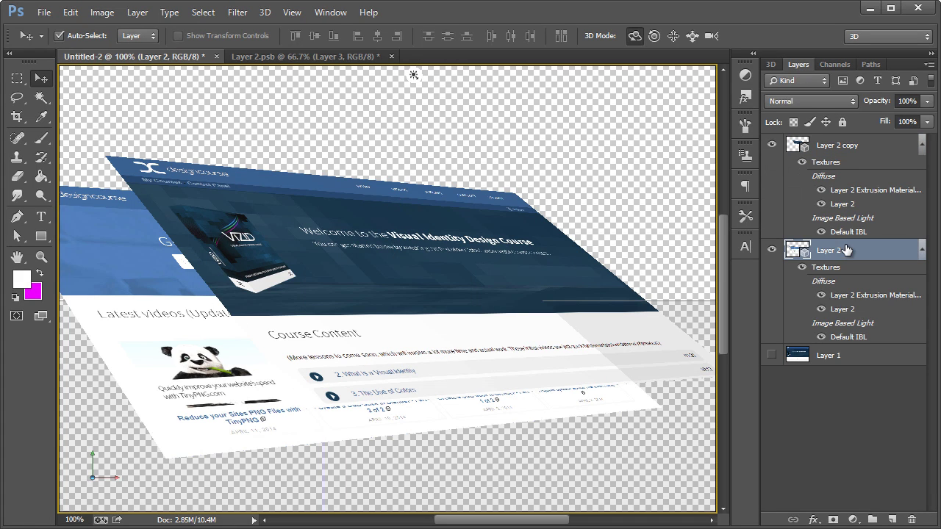
{"action": "left_click", "coordinate": [771, 64]}
{"action": "left_click", "coordinate": [848, 148]}
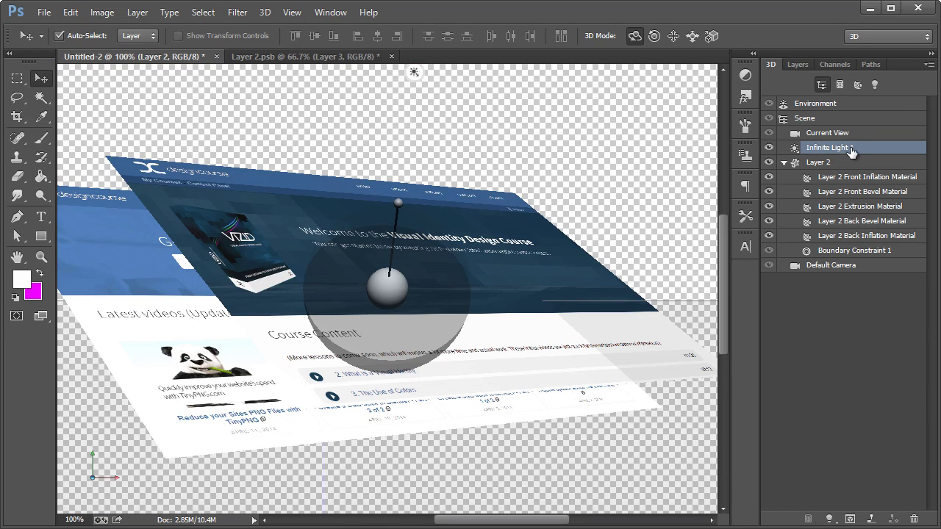
{"action": "double_click", "coordinate": [871, 149]}
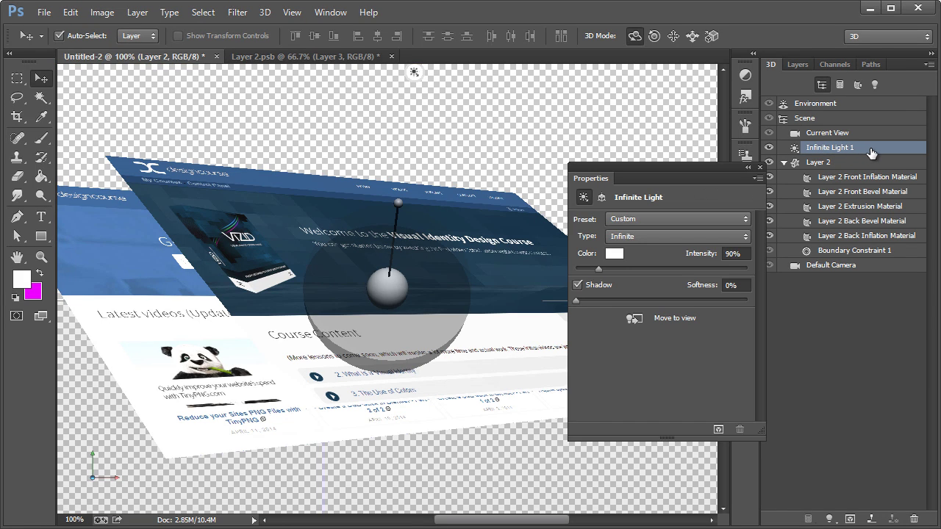
Set Layer 2's light intensity to 77% and close the light properties
{"action": "left_click", "coordinate": [735, 255]}
{"action": "type", "text": "77"}
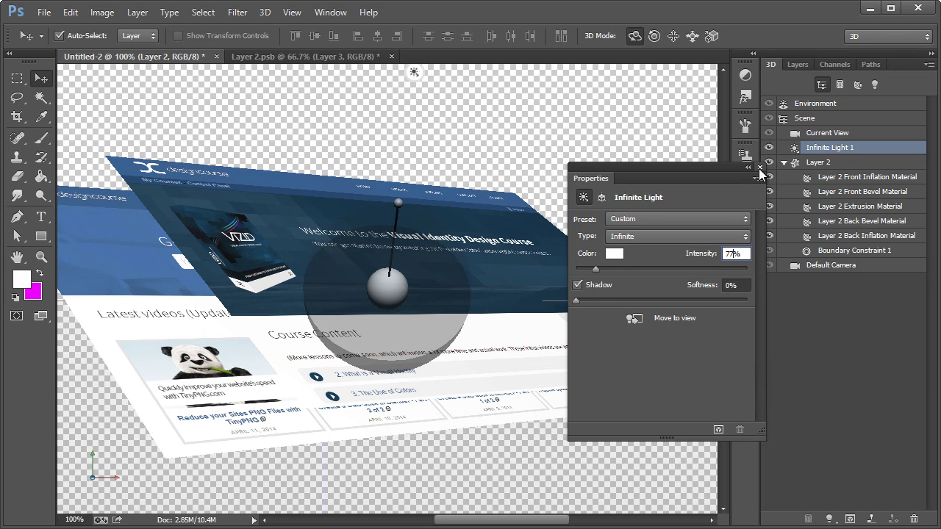
{"action": "left_click_drag", "start_coordinate": [703, 257], "coordinate": [700, 257]}
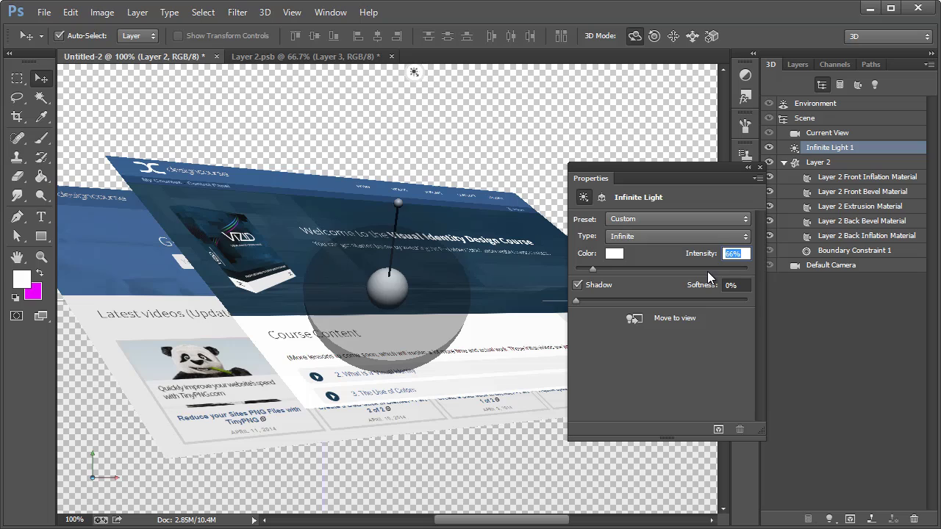
{"action": "type", "text": "77"}
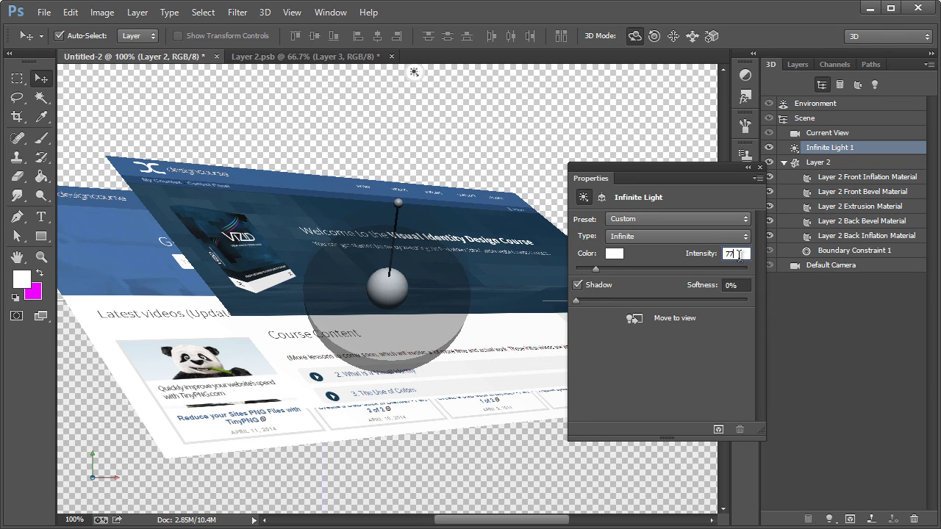
{"action": "key", "text": "Return"}
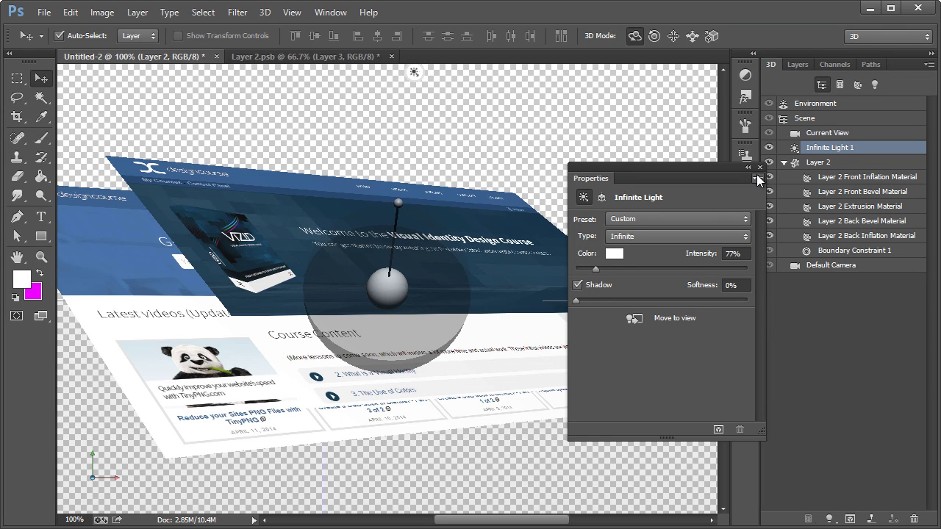
{"action": "left_click", "coordinate": [759, 168]}
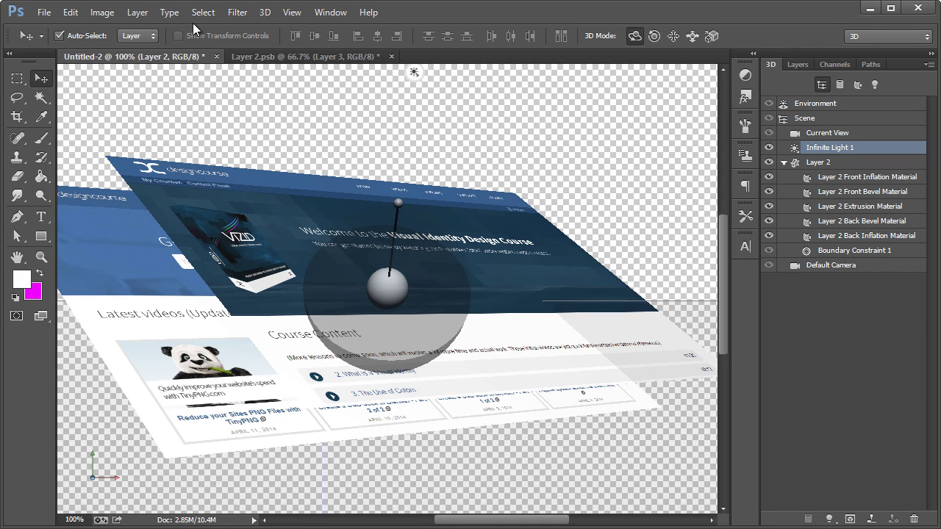
Zoom out to 66.7% and render the two screenshot planes with 3D > Render
{"action": "left_click", "coordinate": [42, 256]}
{"action": "right_click", "coordinate": [130, 243]}
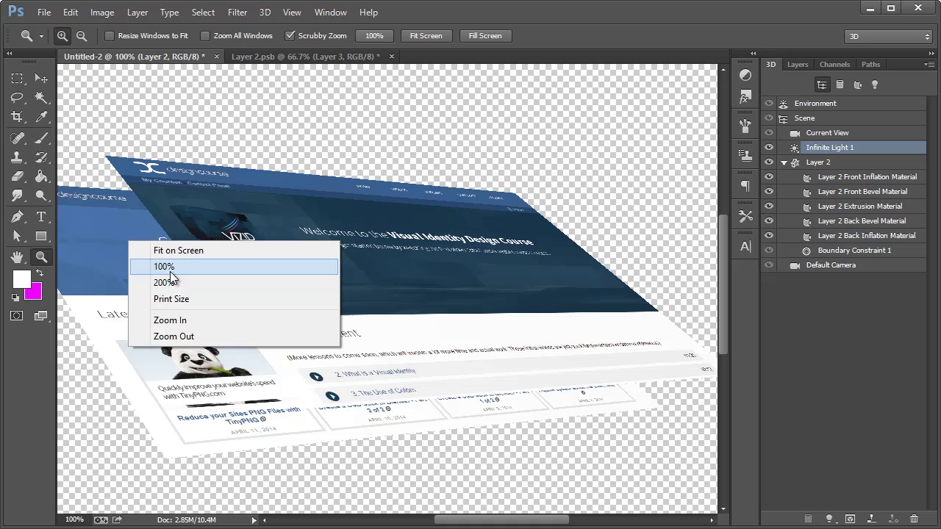
{"action": "left_click", "coordinate": [173, 337]}
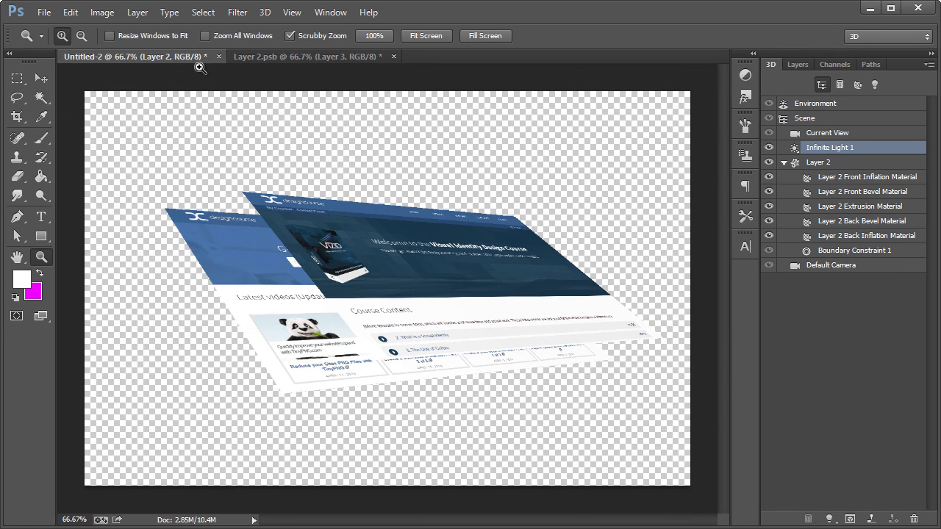
{"action": "left_click", "coordinate": [237, 15]}
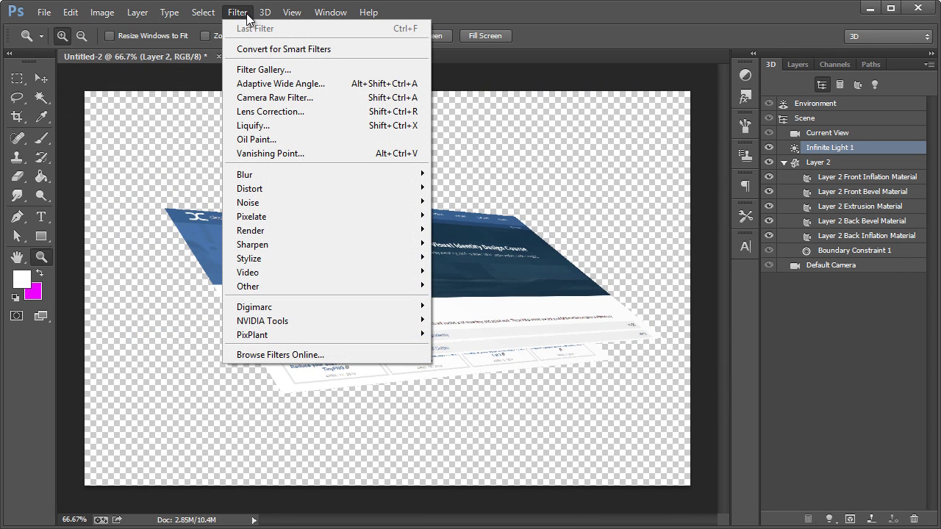
{"action": "mouse_move", "coordinate": [263, 14]}
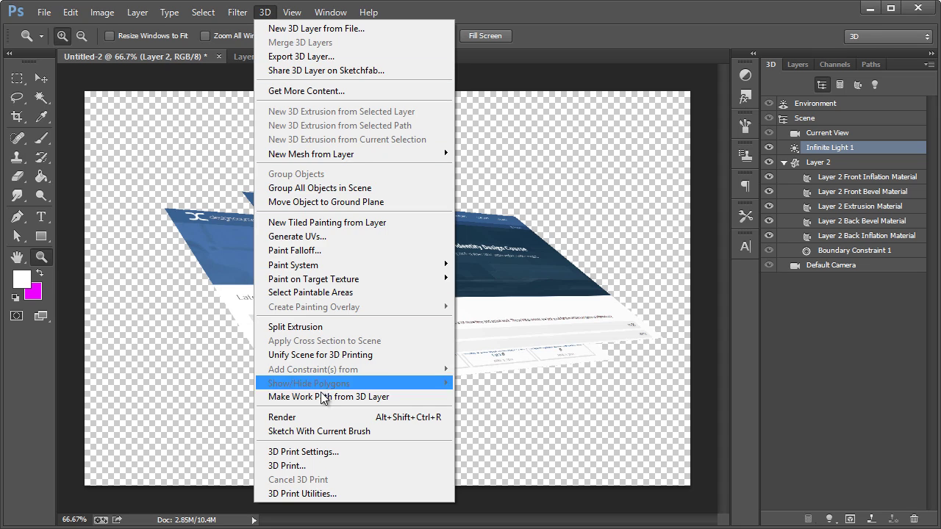
{"action": "left_click", "coordinate": [324, 418]}
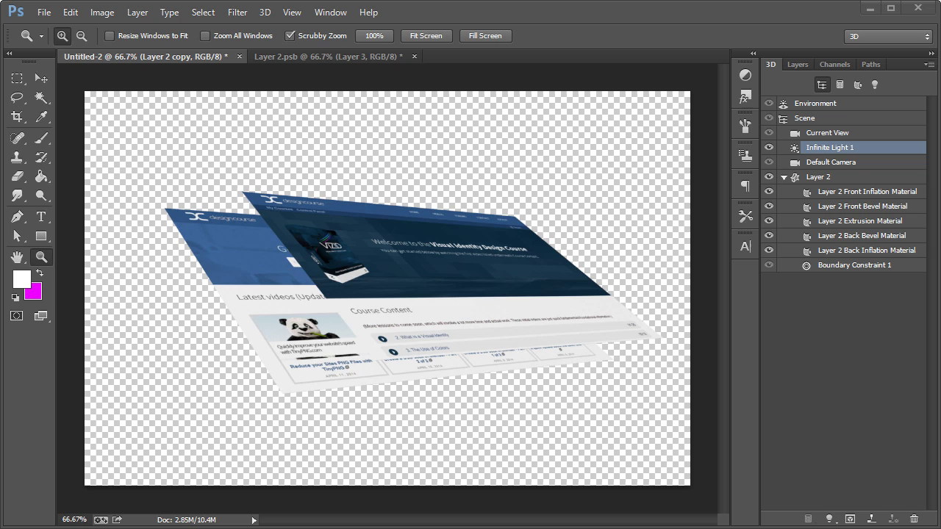
{"action": "left_click", "coordinate": [800, 64]}
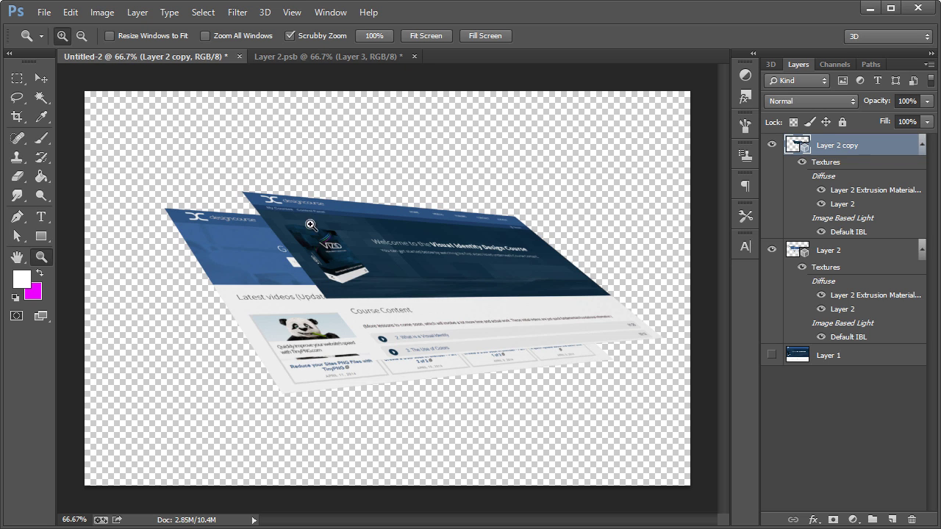
Delete the unused Layer 1
{"action": "right_click", "coordinate": [839, 148]}
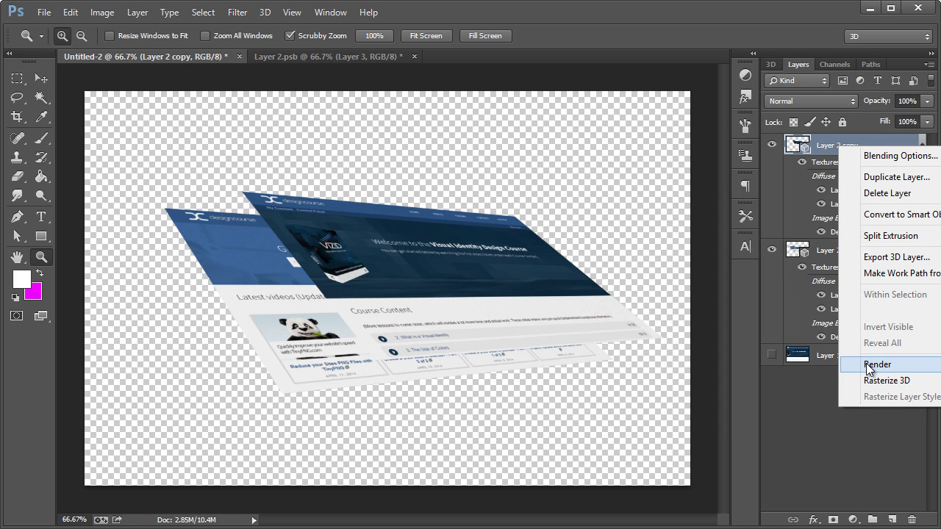
{"action": "left_click", "coordinate": [258, 195]}
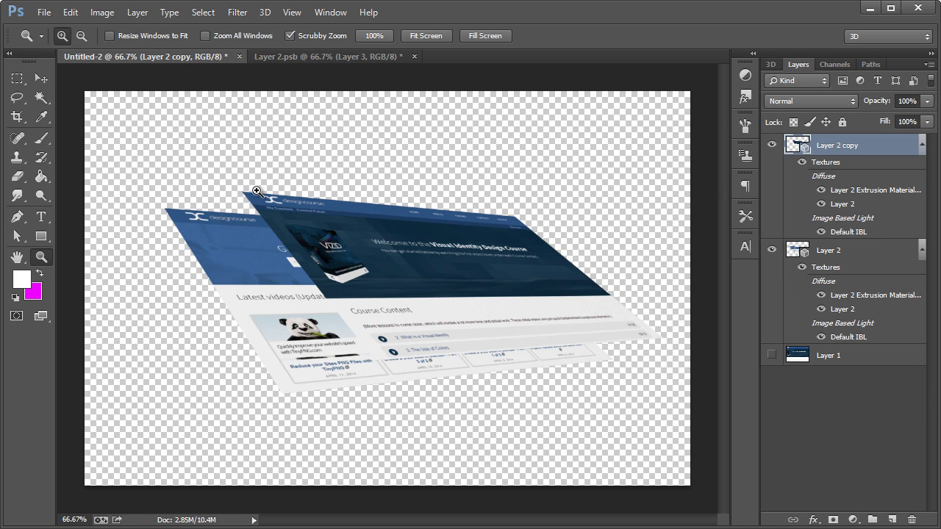
{"action": "left_click", "coordinate": [833, 357]}
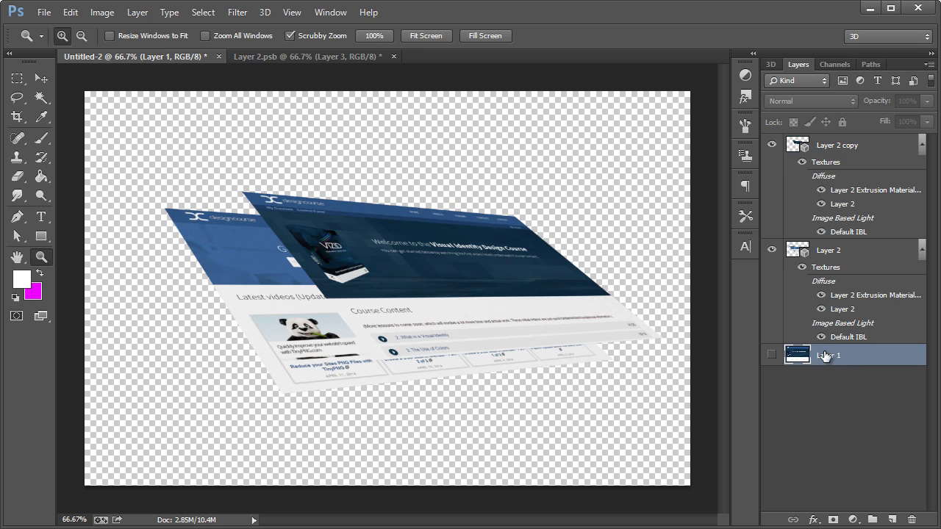
{"action": "key", "text": "Delete"}
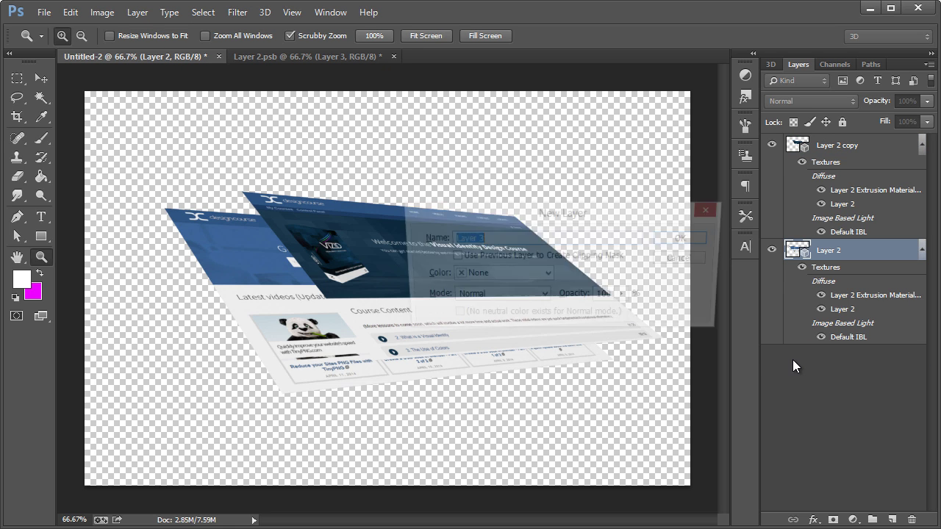
Add a new Layer 3 at the bottom of the stack and fill it with white
{"action": "key", "text": "ctrl+shift+alt+n"}
{"action": "left_click_drag", "start_coordinate": [832, 250], "coordinate": [806, 358]}
{"action": "left_click", "coordinate": [41, 177]}
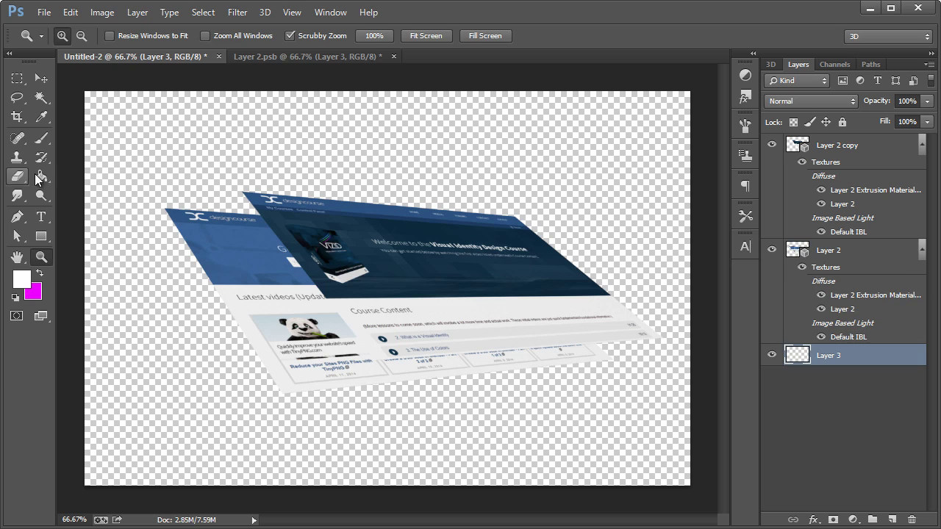
{"action": "left_click", "coordinate": [193, 151]}
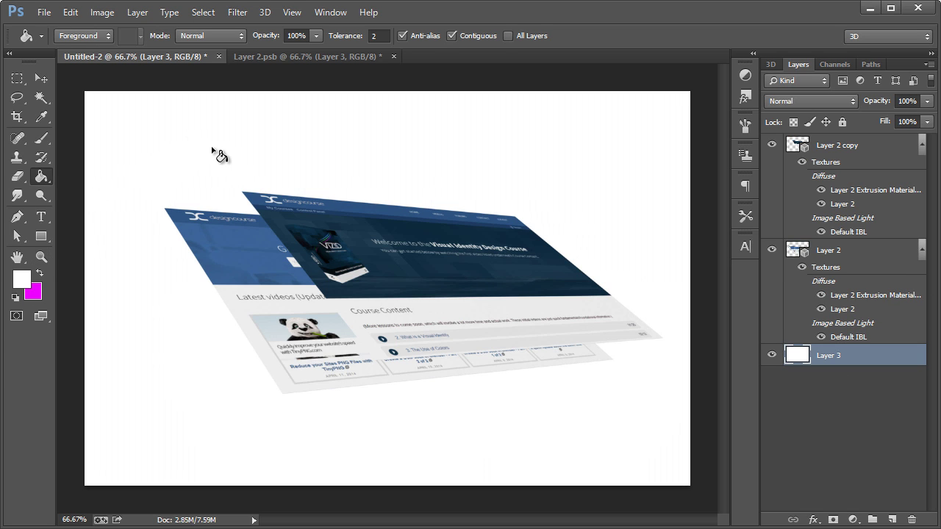
{"action": "left_click", "coordinate": [40, 79]}
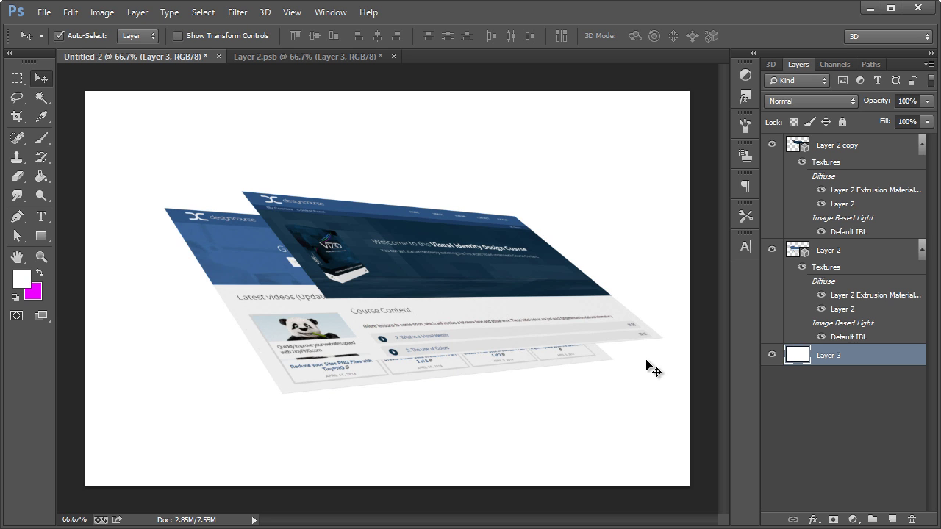
Rasterize the Layer 2 copy 3D layer into a flat image layer
{"action": "left_click", "coordinate": [444, 286]}
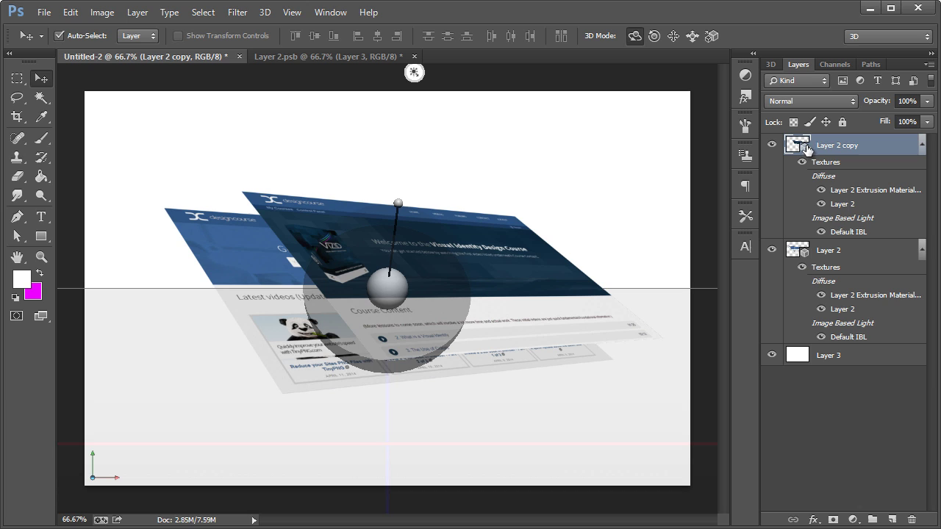
{"action": "left_click", "coordinate": [824, 355]}
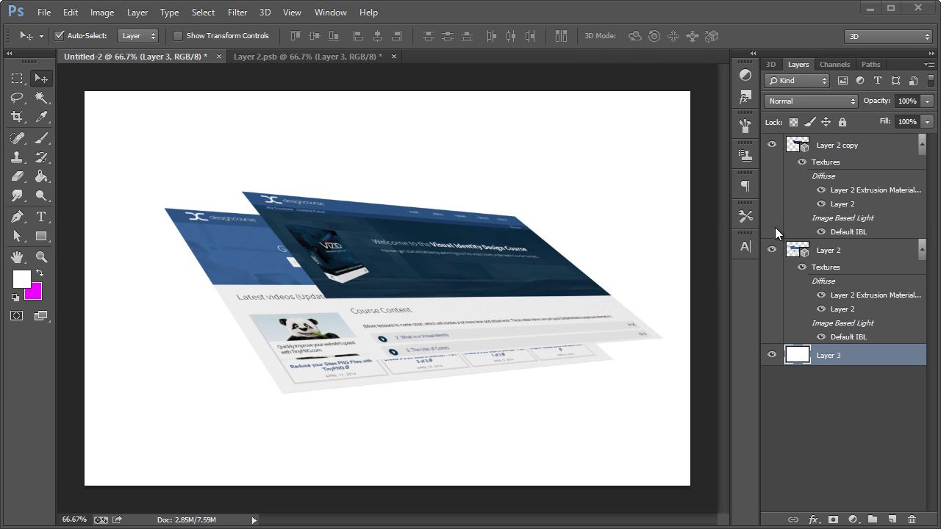
{"action": "left_click", "coordinate": [834, 147]}
{"action": "right_click", "coordinate": [834, 147]}
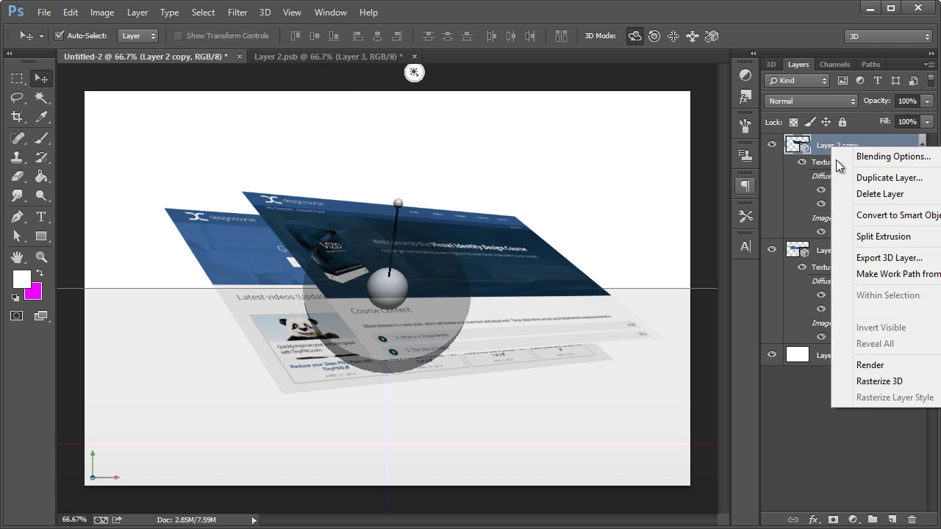
{"action": "left_click", "coordinate": [872, 380]}
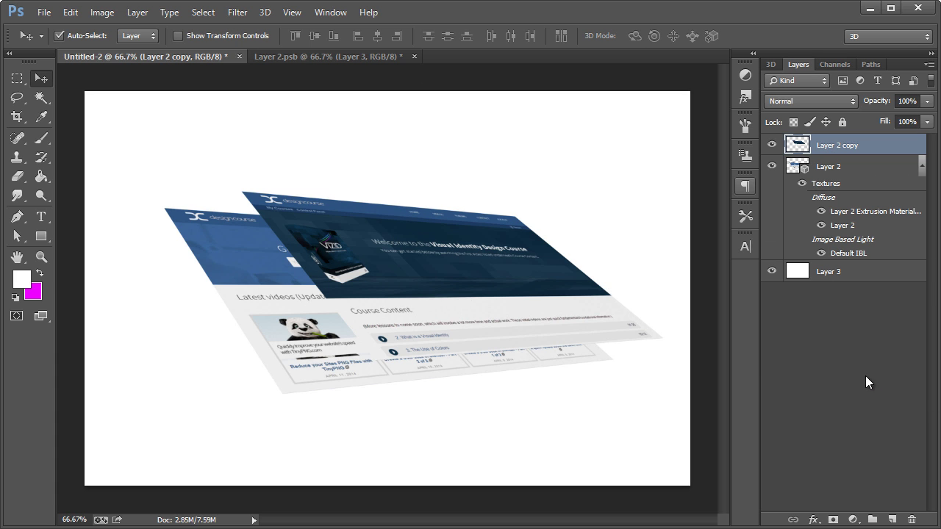
Rasterize Layer 2 as well and nudge the front webpage slightly up and left
{"action": "right_click", "coordinate": [820, 171]}
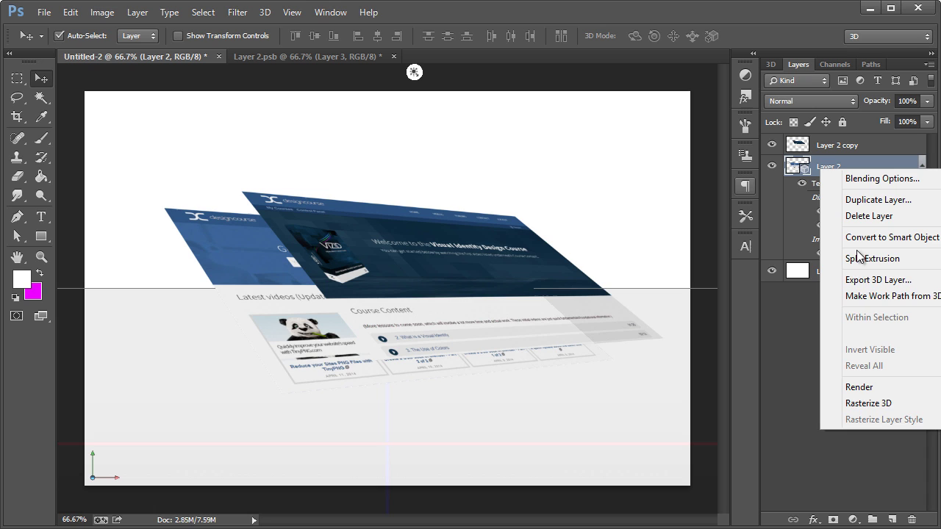
{"action": "left_click", "coordinate": [868, 403]}
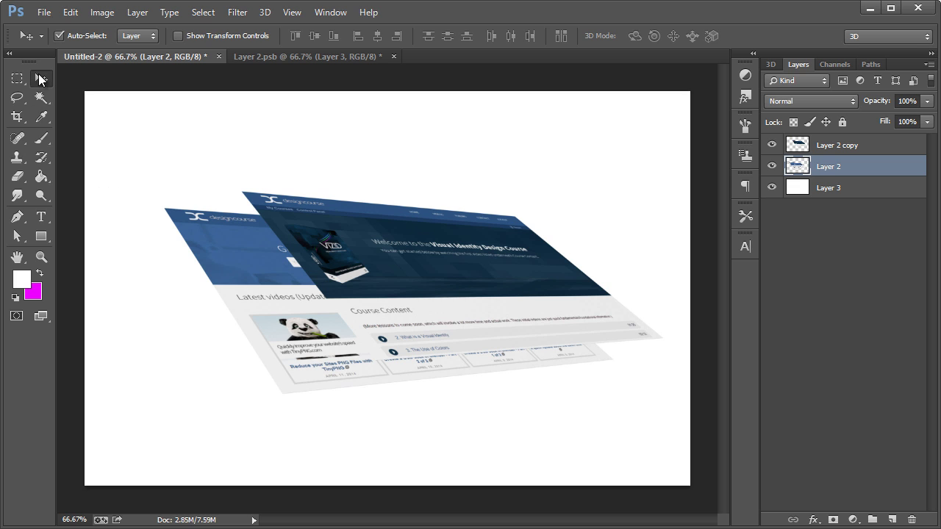
{"action": "left_click", "coordinate": [381, 241]}
{"action": "mouse_move", "coordinate": [381, 241]}
{"action": "left_mouse_down"}
{"action": "mouse_move", "coordinate": [400, 231]}
{"action": "mouse_move", "coordinate": [364, 222]}
{"action": "mouse_move", "coordinate": [365, 237]}
{"action": "mouse_move", "coordinate": [385, 236]}
{"action": "mouse_move", "coordinate": [375, 242]}
{"action": "left_mouse_up"}
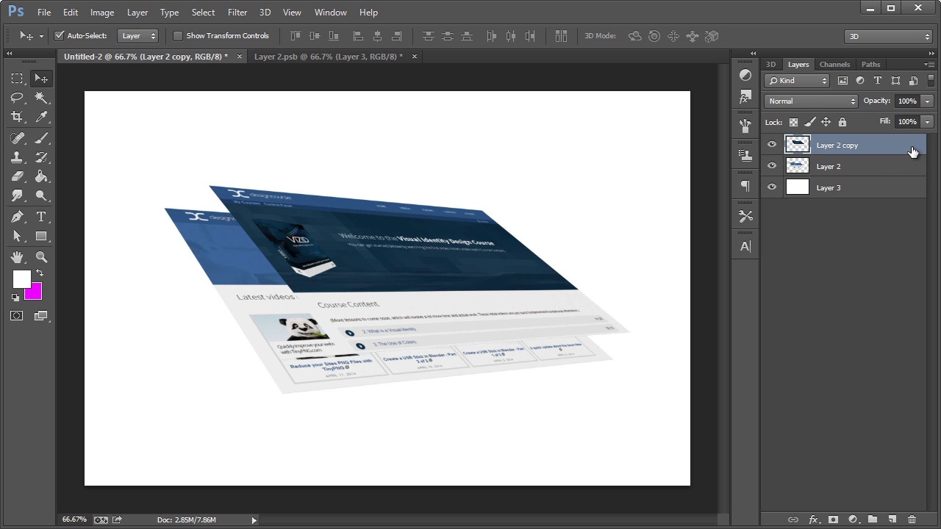
Group both webpage layers into Group 1 and clip a Brightness/Contrast adjustment at Brightness 11 to it
{"action": "left_click", "coordinate": [882, 170], "text": "shift"}
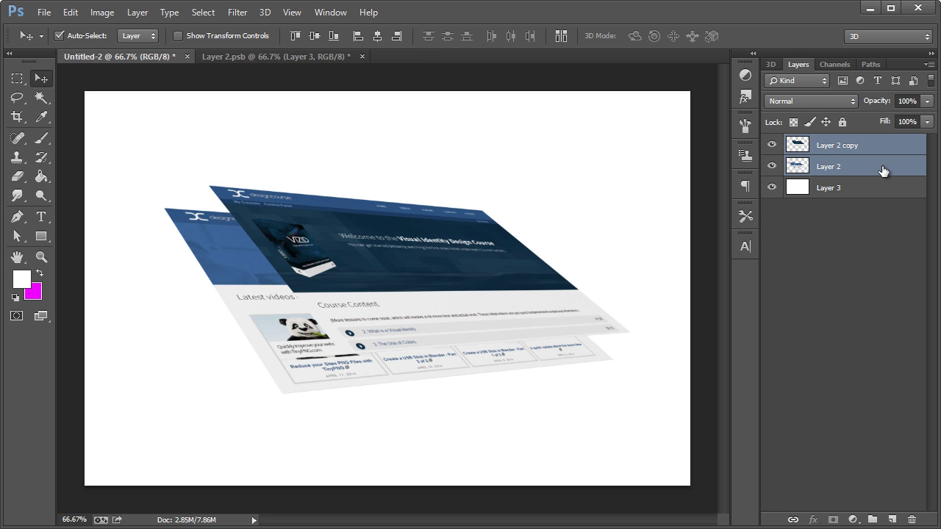
{"action": "key", "text": "ctrl+g"}
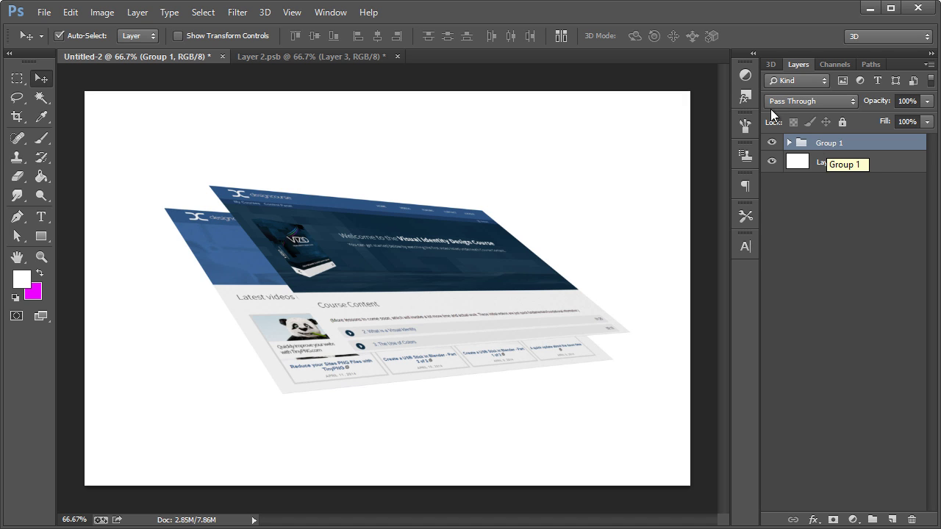
{"action": "left_click", "coordinate": [745, 75]}
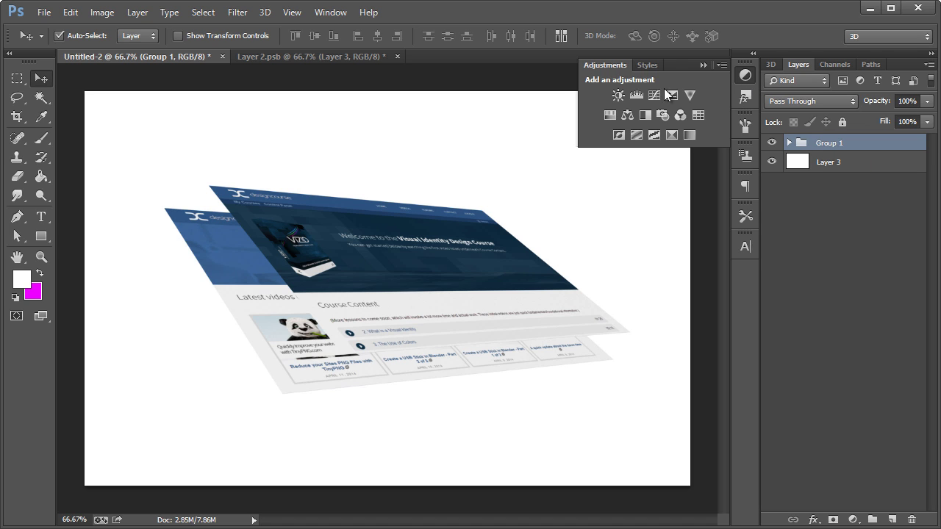
{"action": "left_click", "coordinate": [617, 96]}
{"action": "left_click", "coordinate": [330, 13]}
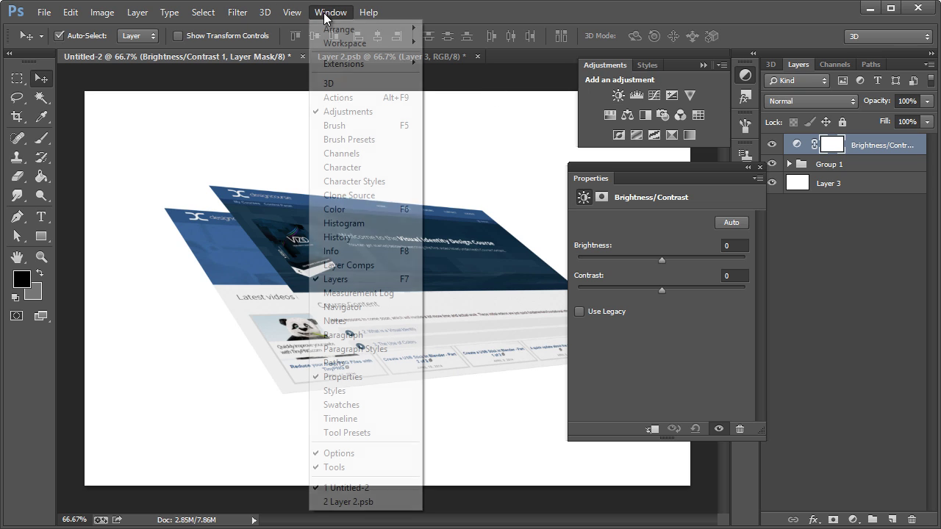
{"action": "key", "text": "Escape"}
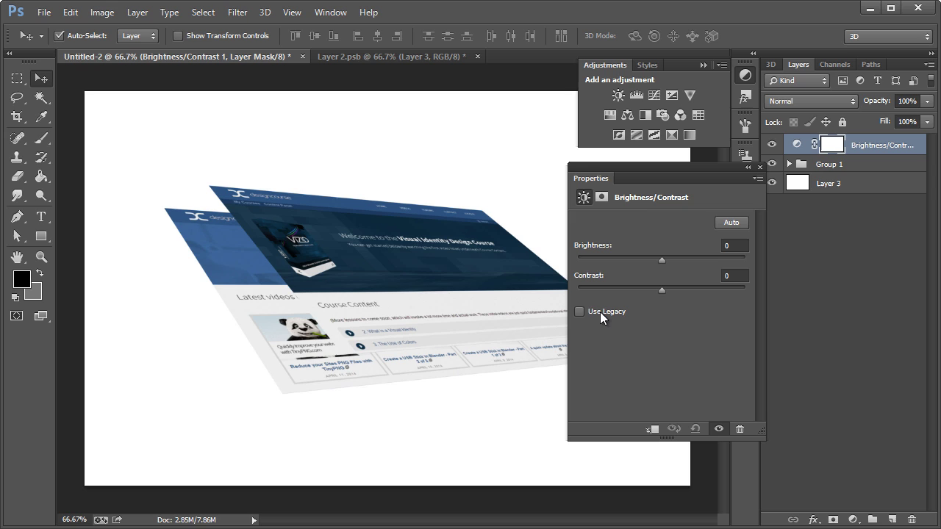
{"action": "left_click", "coordinate": [652, 429]}
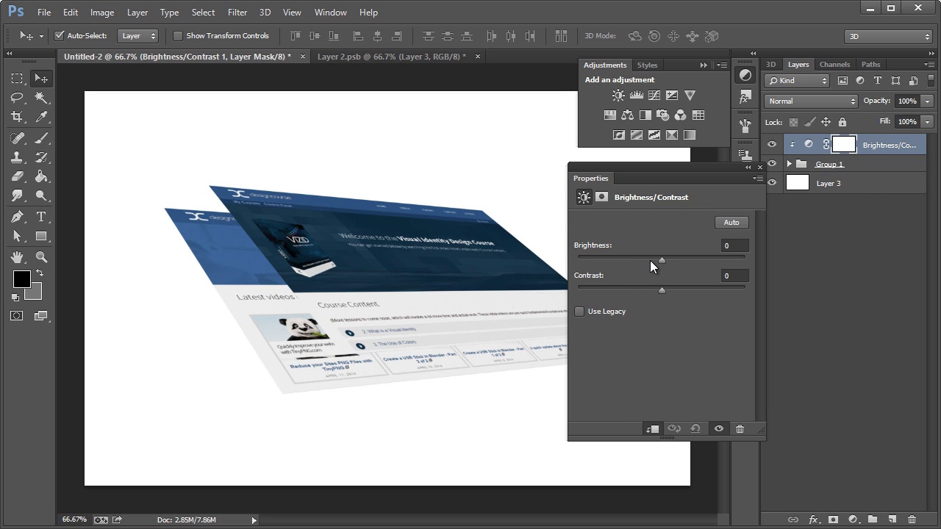
{"action": "left_click_drag", "start_coordinate": [659, 257], "coordinate": [669, 256]}
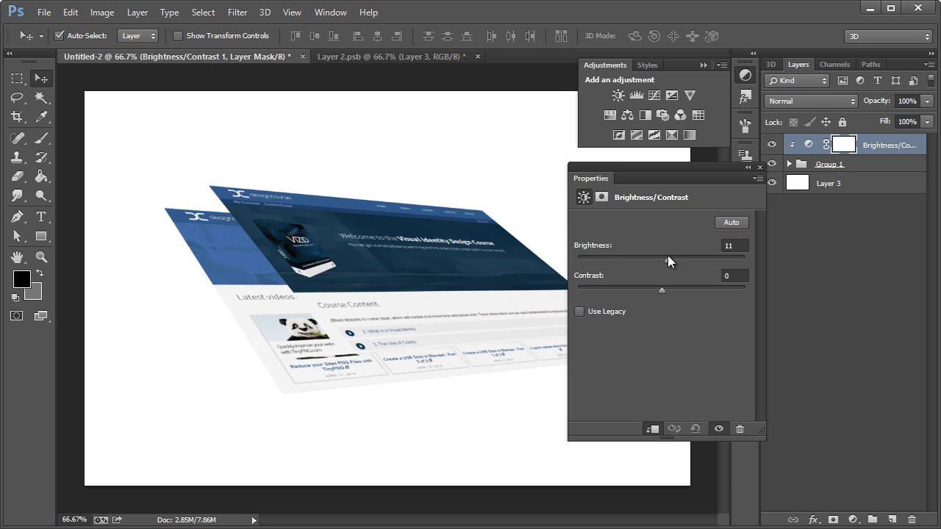
{"action": "left_click", "coordinate": [750, 169]}
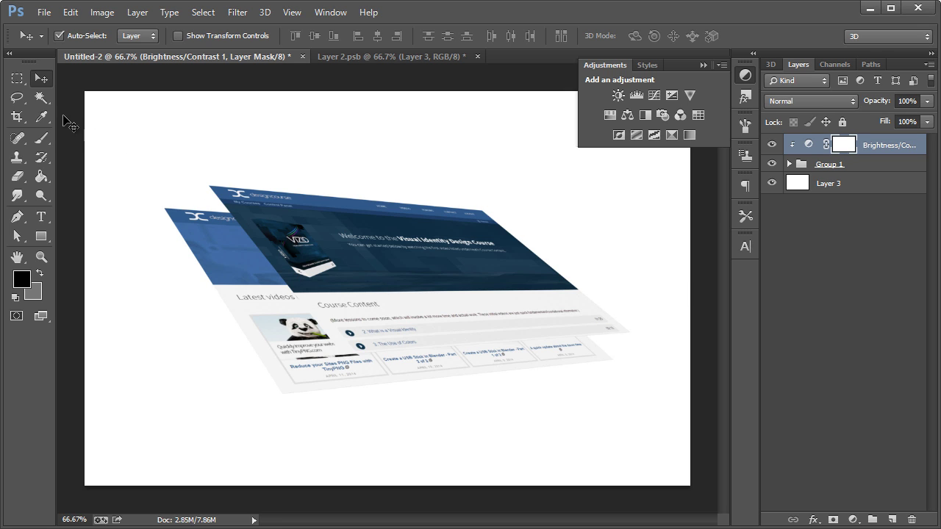
Expand Group 1 and select Layer 2, toggling the back webpage's visibility to check it
{"action": "left_click", "coordinate": [858, 164]}
{"action": "left_click", "coordinate": [789, 164]}
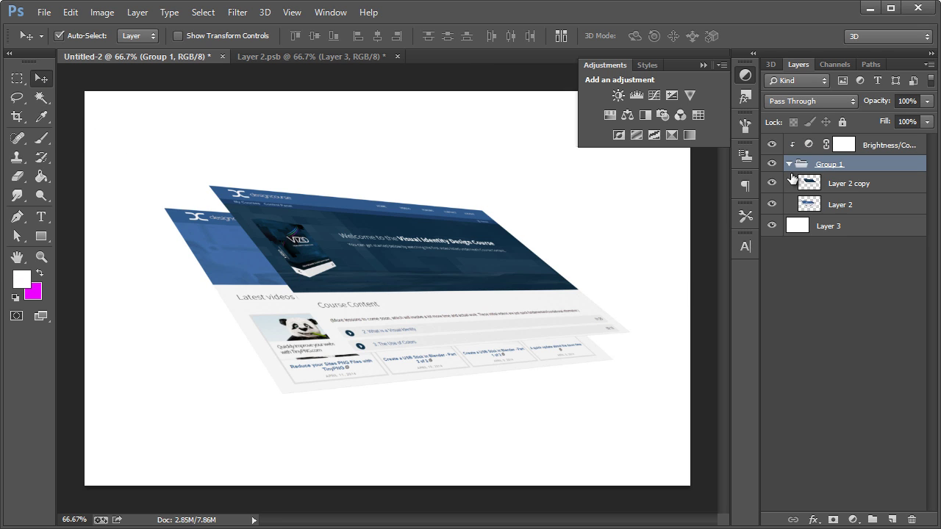
{"action": "left_click", "coordinate": [853, 188]}
{"action": "left_click", "coordinate": [808, 211]}
{"action": "left_click", "coordinate": [772, 205]}
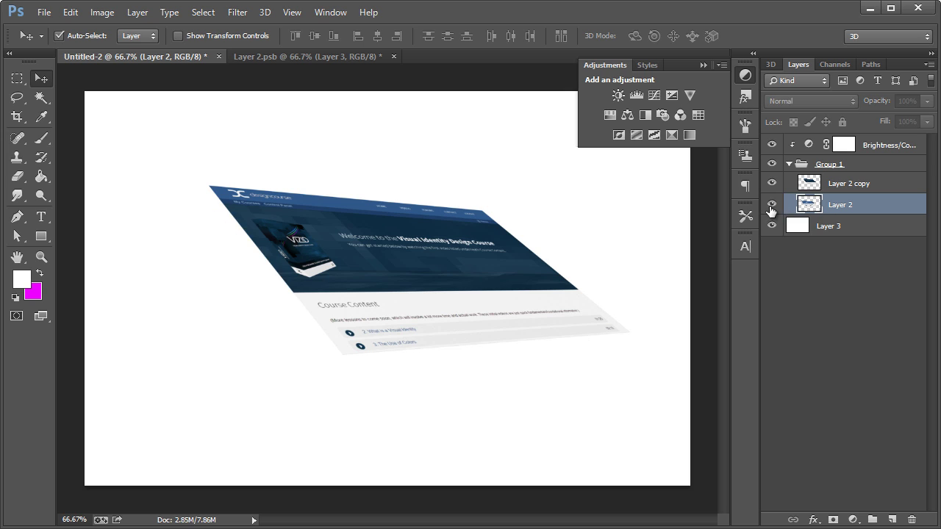
{"action": "left_click", "coordinate": [772, 205]}
{"action": "left_click", "coordinate": [772, 206]}
{"action": "left_click", "coordinate": [771, 206]}
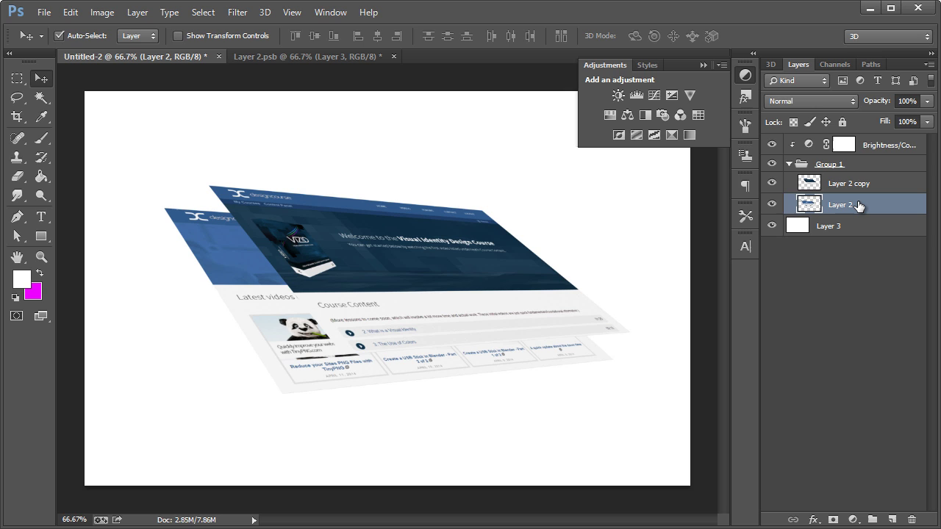
Create a new Layer 4 clipped to Layer 2
{"action": "key", "text": "ctrl+shift+n"}
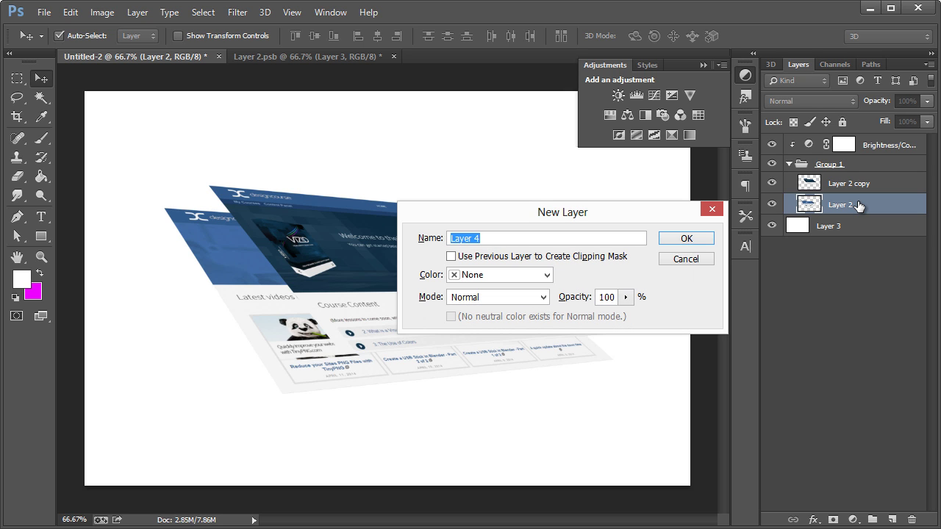
{"action": "key", "text": "Tab"}
{"action": "key", "text": "space"}
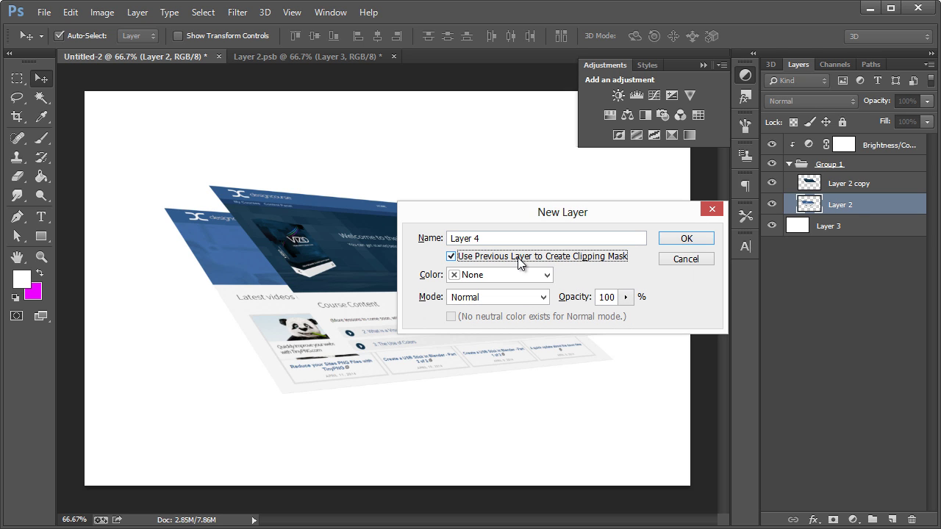
{"action": "left_click", "coordinate": [687, 239]}
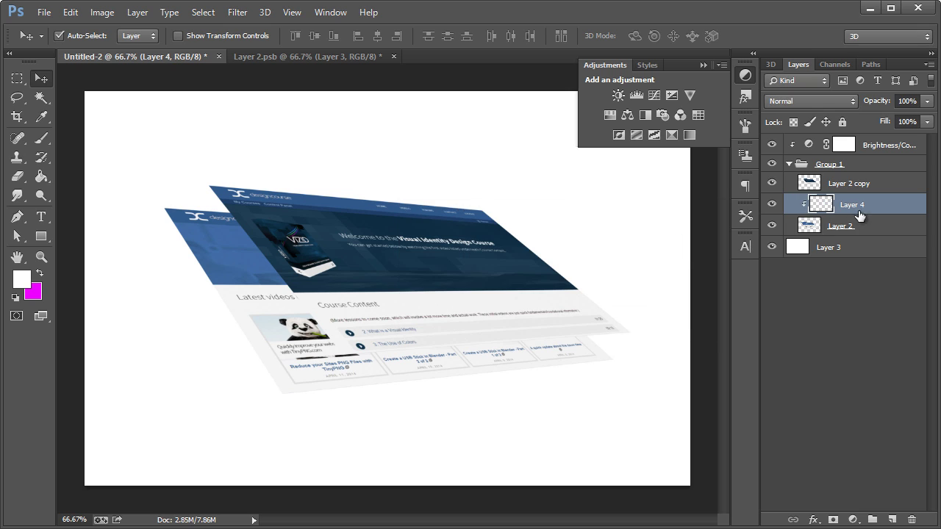
{"action": "left_click", "coordinate": [772, 226]}
{"action": "left_click", "coordinate": [772, 225]}
Choose a soft round Brush at 191 px
{"action": "left_click", "coordinate": [42, 138]}
{"action": "right_click", "coordinate": [41, 137]}
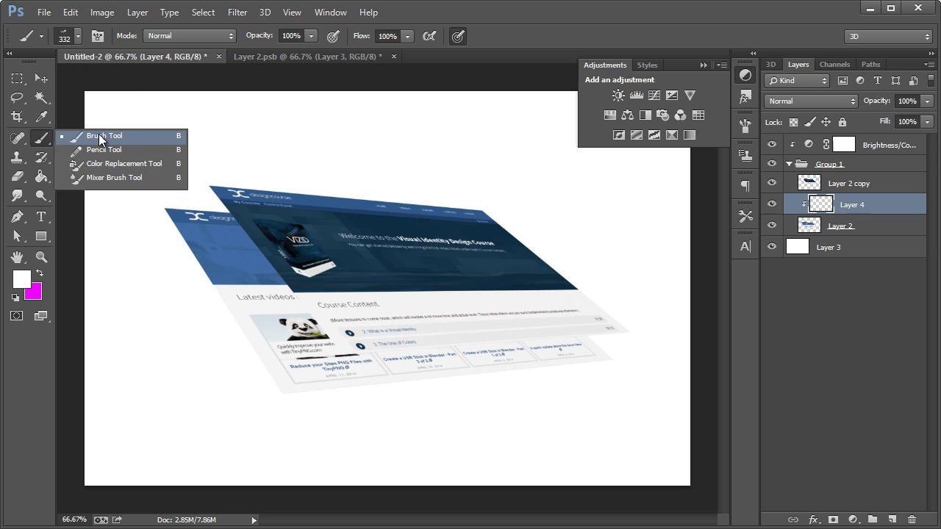
{"action": "left_click", "coordinate": [96, 134]}
{"action": "left_click", "coordinate": [66, 36]}
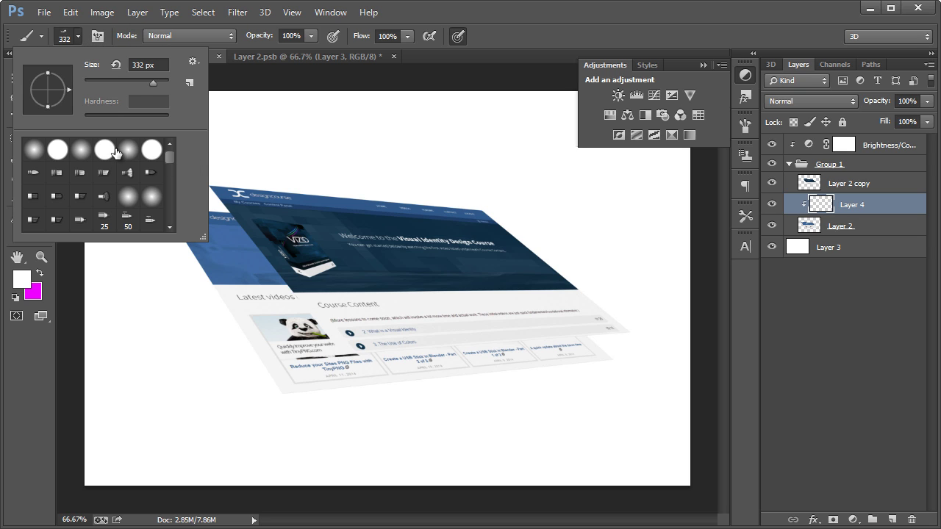
{"action": "left_click", "coordinate": [91, 150]}
{"action": "left_click", "coordinate": [124, 79]}
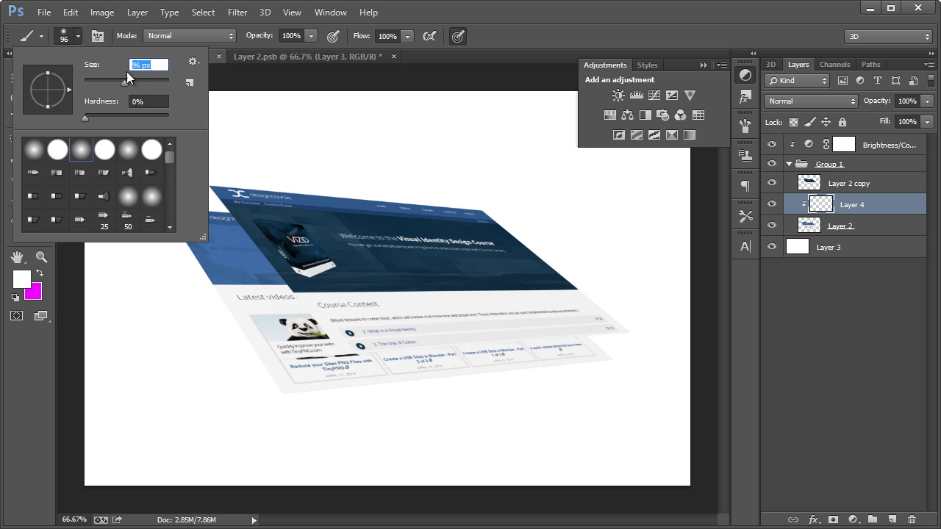
{"action": "left_click_drag", "start_coordinate": [140, 86], "coordinate": [147, 86]}
{"action": "left_click", "coordinate": [457, 66]}
Set the foreground colour to near-black
{"action": "left_click", "coordinate": [23, 278]}
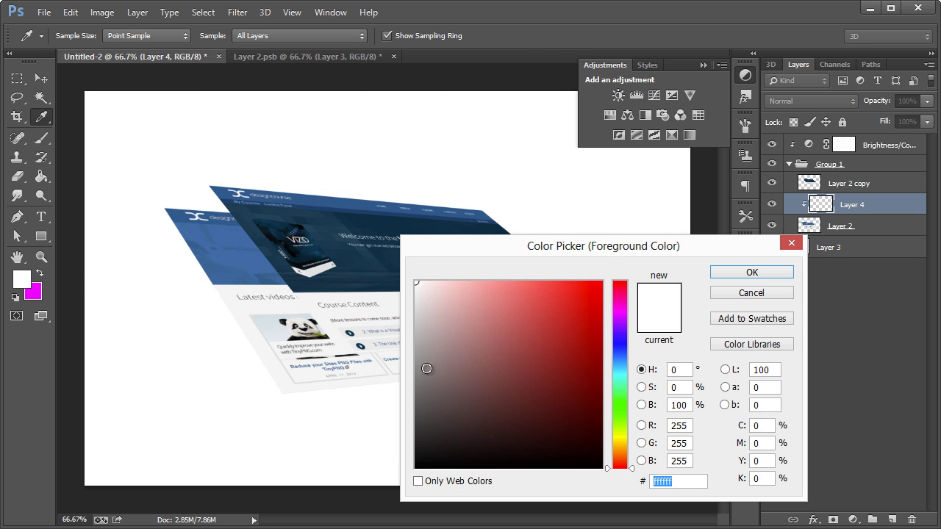
{"action": "left_click_drag", "start_coordinate": [432, 373], "coordinate": [400, 372]}
{"action": "left_click", "coordinate": [374, 350]}
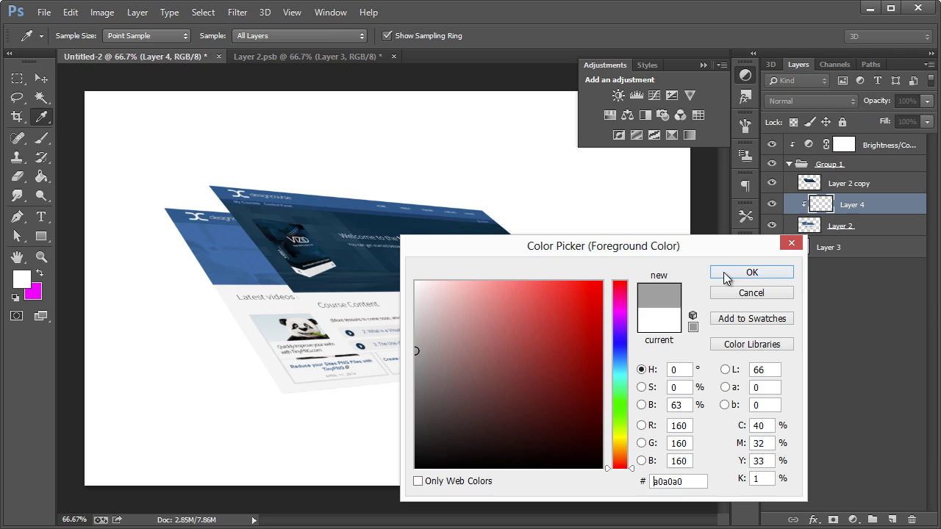
{"action": "left_click", "coordinate": [746, 273]}
{"action": "left_click", "coordinate": [78, 35]}
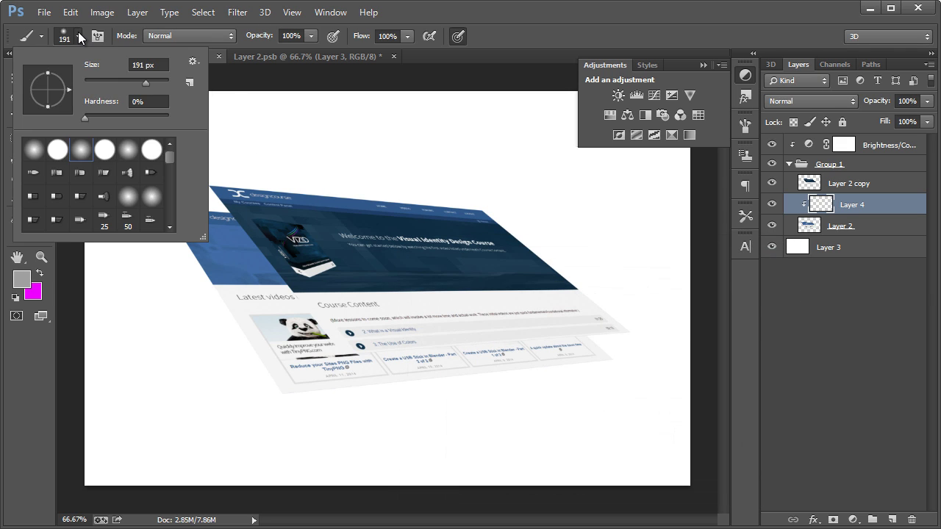
{"action": "left_click", "coordinate": [77, 36]}
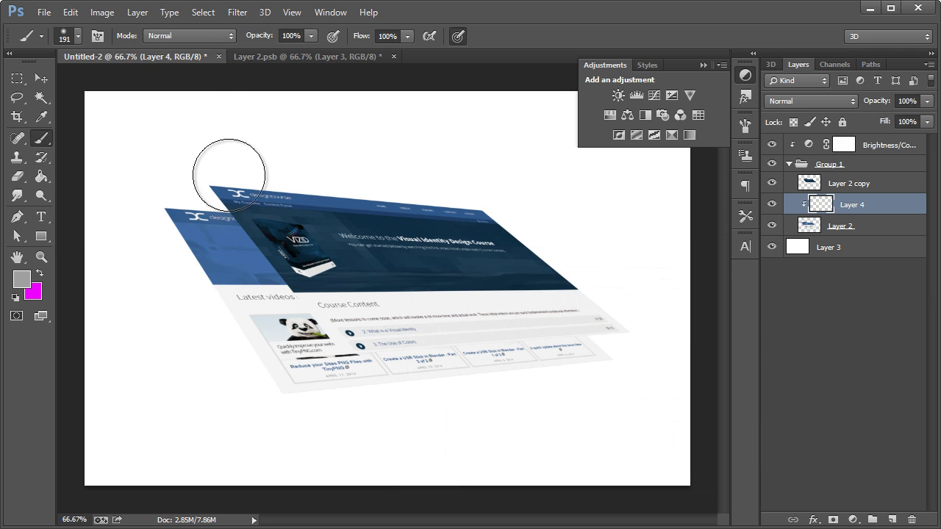
{"action": "left_click", "coordinate": [21, 279]}
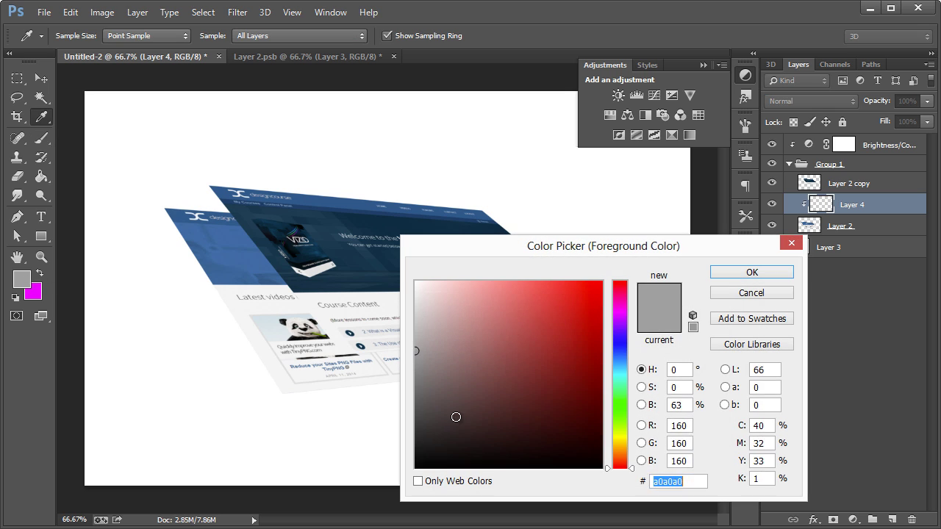
{"action": "left_click_drag", "start_coordinate": [455, 419], "coordinate": [383, 453]}
{"action": "left_click", "coordinate": [717, 271]}
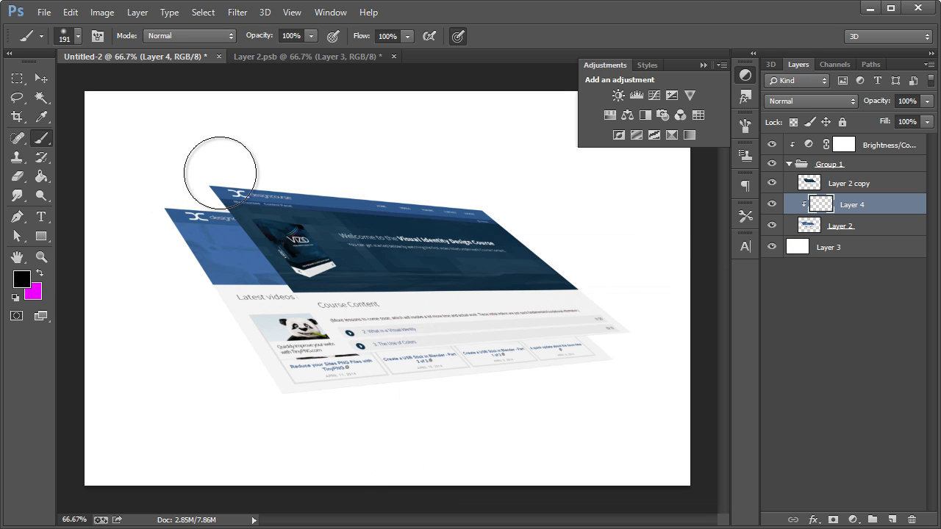
Paint dark shading where the upper plane overlaps the lower, and set Layer 4 to 60% opacity
{"action": "mouse_move", "coordinate": [248, 199]}
{"action": "left_mouse_down"}
{"action": "mouse_move", "coordinate": [258, 246]}
{"action": "mouse_move", "coordinate": [364, 337]}
{"action": "mouse_move", "coordinate": [560, 316]}
{"action": "mouse_move", "coordinate": [618, 327]}
{"action": "left_mouse_up"}
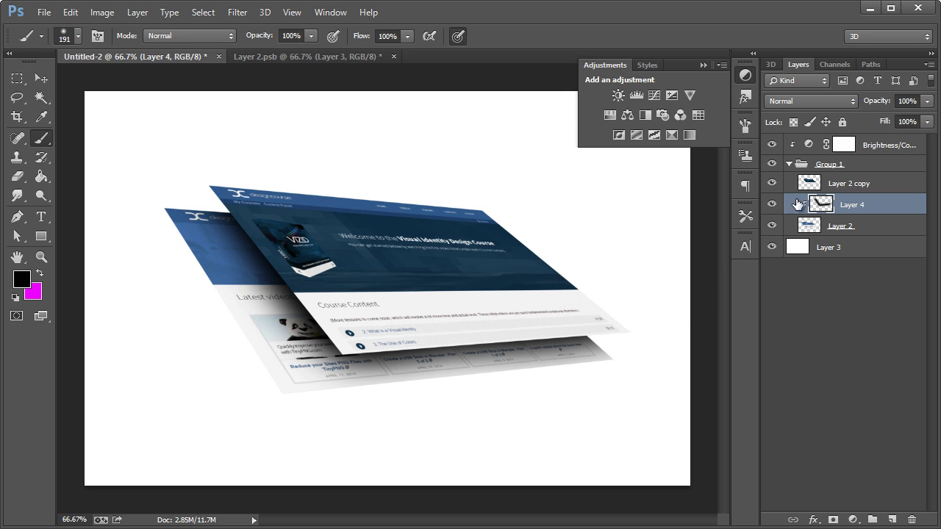
{"action": "left_click", "coordinate": [927, 102]}
{"action": "left_click_drag", "start_coordinate": [899, 115], "coordinate": [896, 117]}
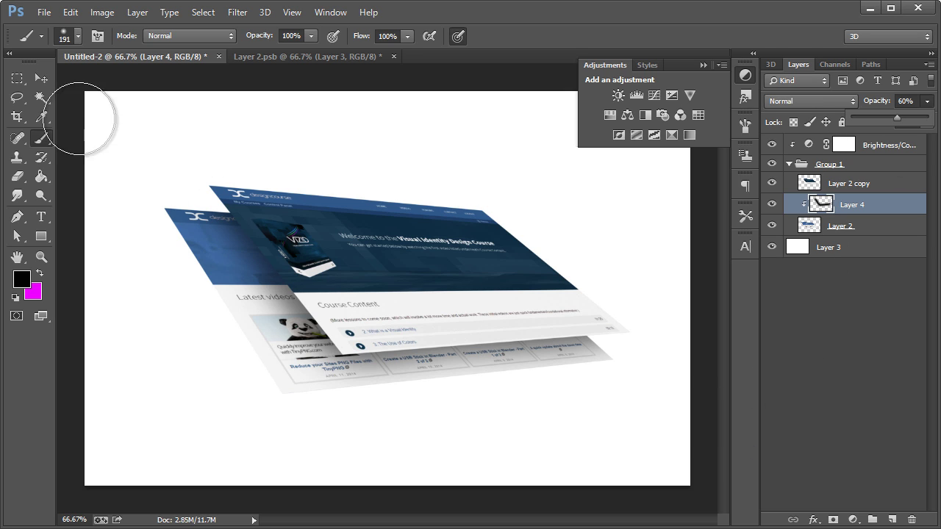
{"action": "left_click", "coordinate": [745, 79]}
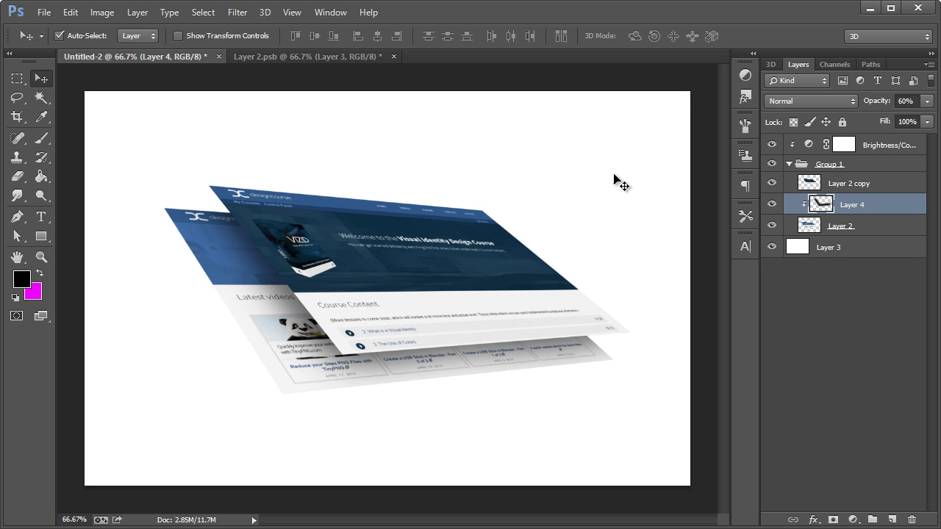
Add an empty Layer 5 above the white background Layer 3
{"action": "left_click", "coordinate": [857, 249]}
{"action": "key", "text": "ctrl+shift+n"}
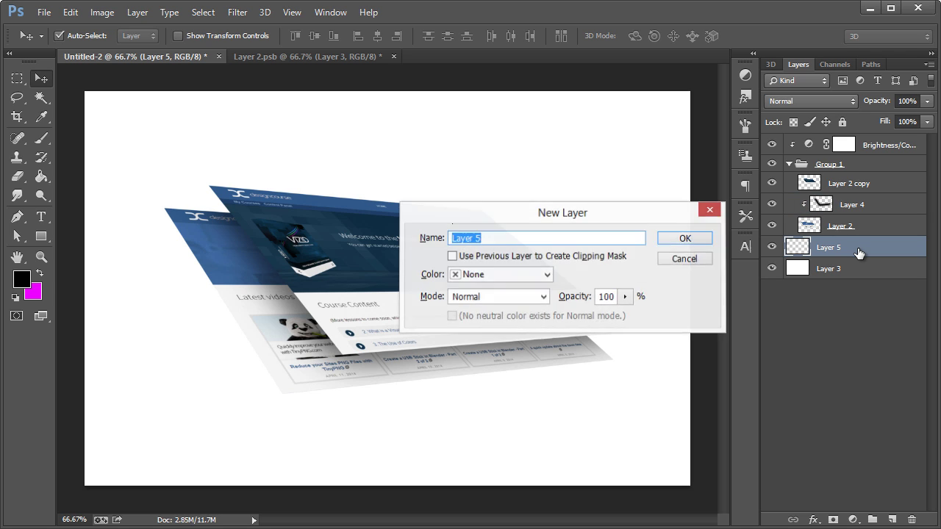
{"action": "key", "text": "Return"}
{"action": "left_click", "coordinate": [42, 139]}
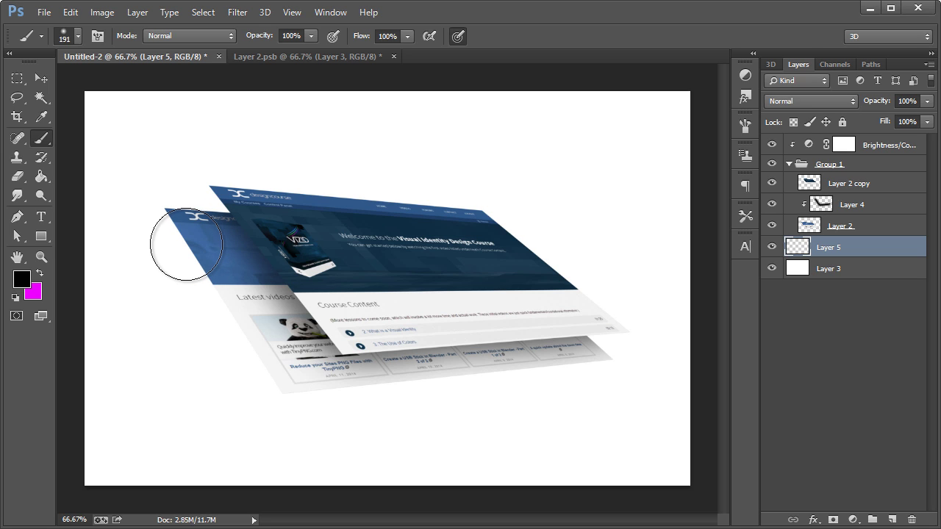
Give Layer 2 a Multiply drop shadow: 39% opacity, 60° angle, 41 px distance, 43 px size
{"action": "left_click", "coordinate": [919, 230]}
{"action": "double_click", "coordinate": [921, 229]}
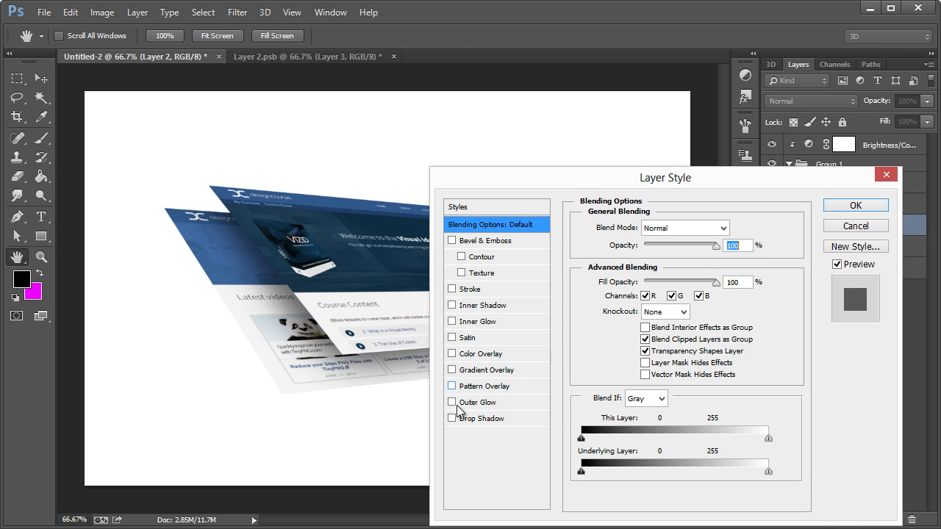
{"action": "left_click", "coordinate": [452, 418]}
{"action": "left_click", "coordinate": [487, 419]}
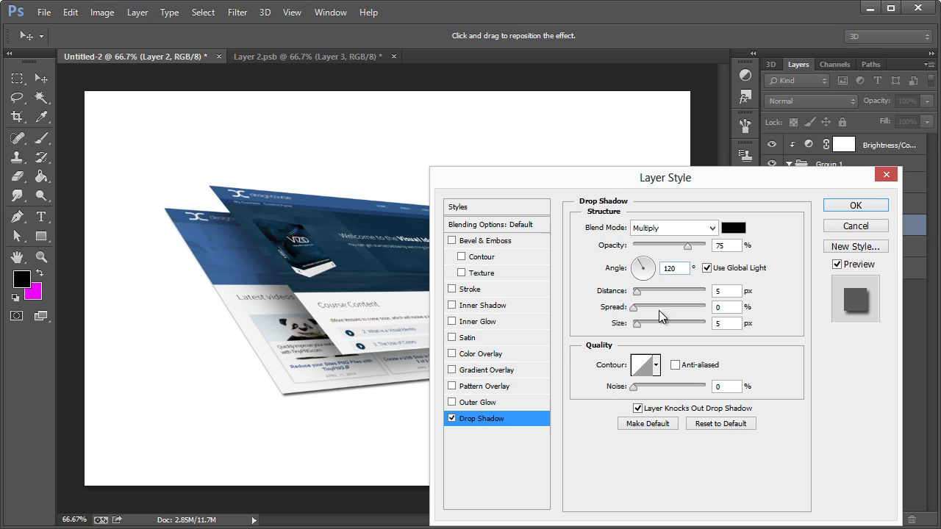
{"action": "left_click_drag", "start_coordinate": [646, 321], "coordinate": [652, 292]}
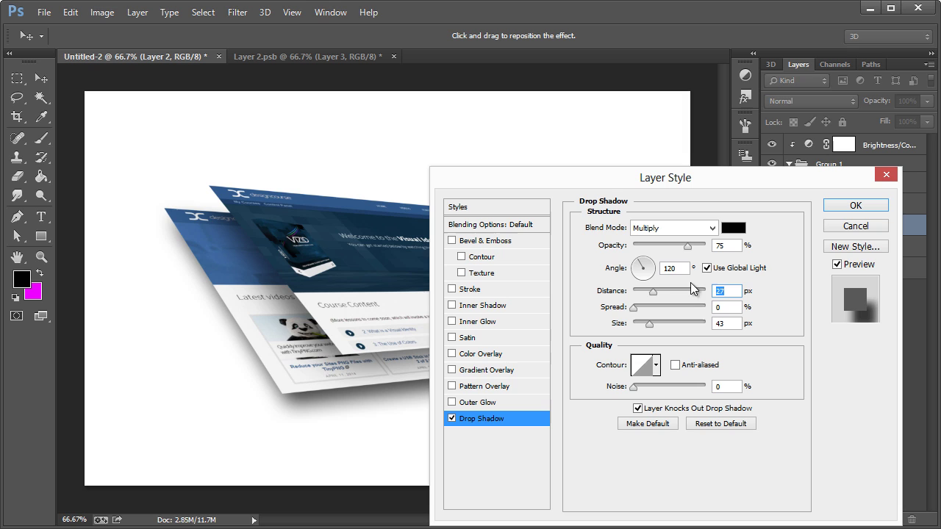
{"action": "left_click", "coordinate": [707, 268]}
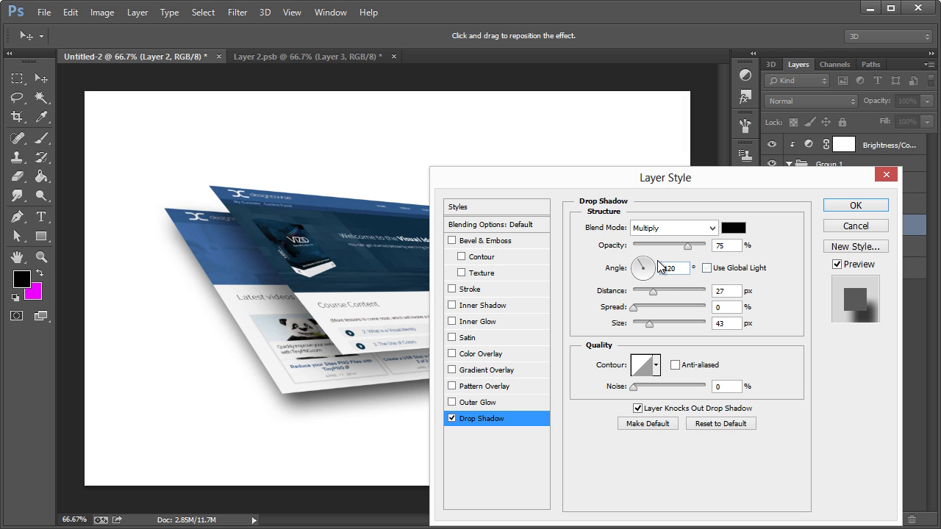
{"action": "mouse_move", "coordinate": [659, 264]}
{"action": "left_mouse_down"}
{"action": "mouse_move", "coordinate": [645, 260]}
{"action": "mouse_move", "coordinate": [654, 269]}
{"action": "left_mouse_up"}
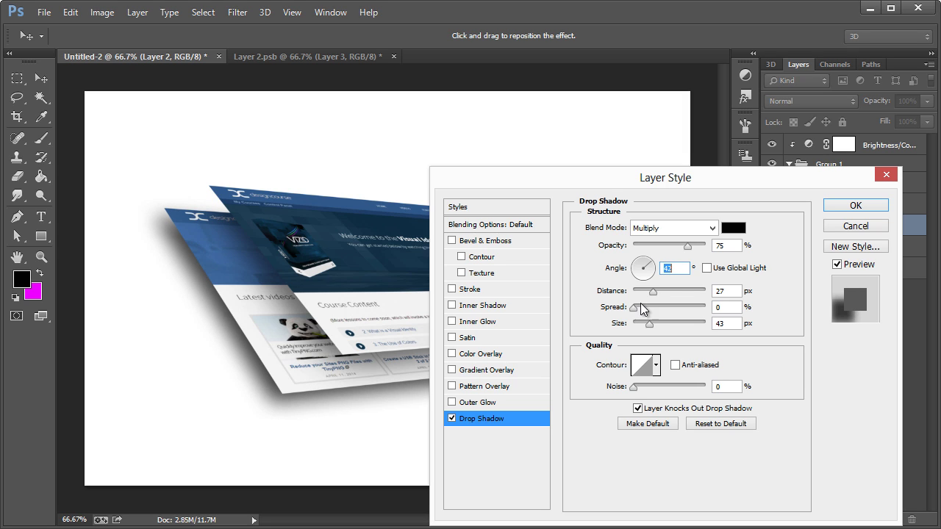
{"action": "left_click_drag", "start_coordinate": [654, 292], "coordinate": [662, 291]}
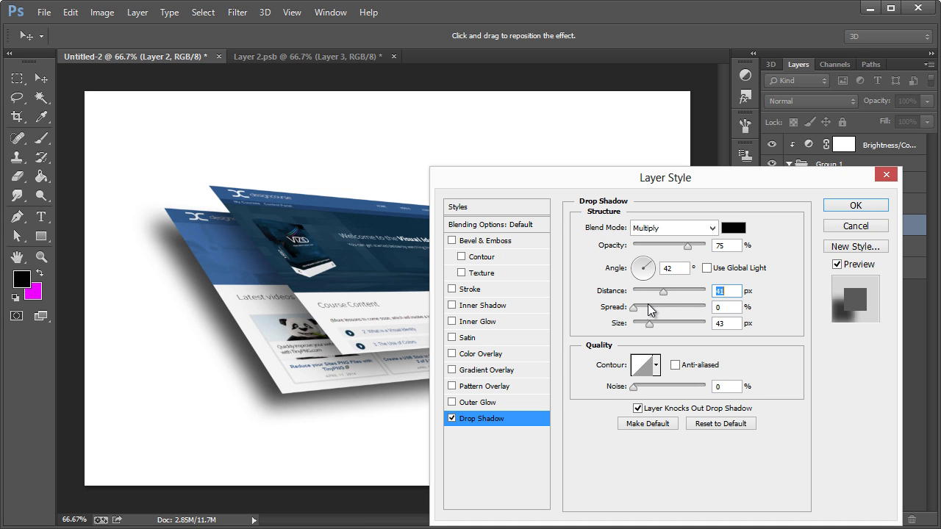
{"action": "left_click_drag", "start_coordinate": [678, 251], "coordinate": [658, 250]}
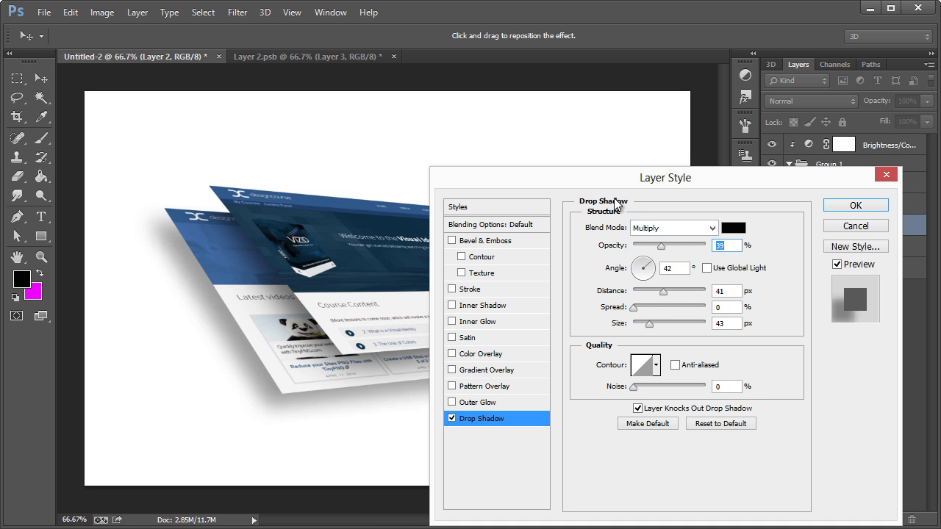
{"action": "left_click_drag", "start_coordinate": [630, 169], "coordinate": [790, 114]}
{"action": "left_click_drag", "start_coordinate": [832, 206], "coordinate": [838, 208]}
{"action": "left_click_drag", "start_coordinate": [825, 121], "coordinate": [626, 121]}
{"action": "left_click", "coordinate": [842, 141]}
{"action": "key", "text": "b"}
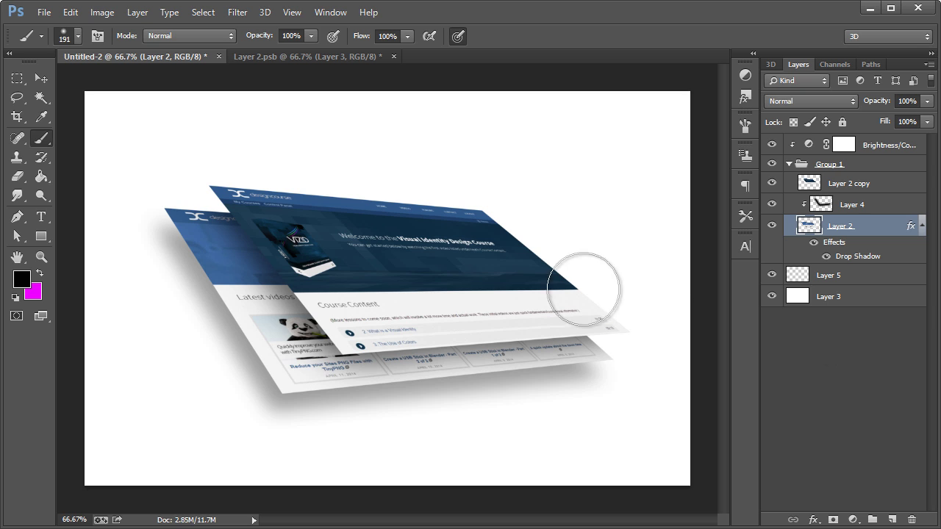
{"action": "left_click", "coordinate": [36, 80]}
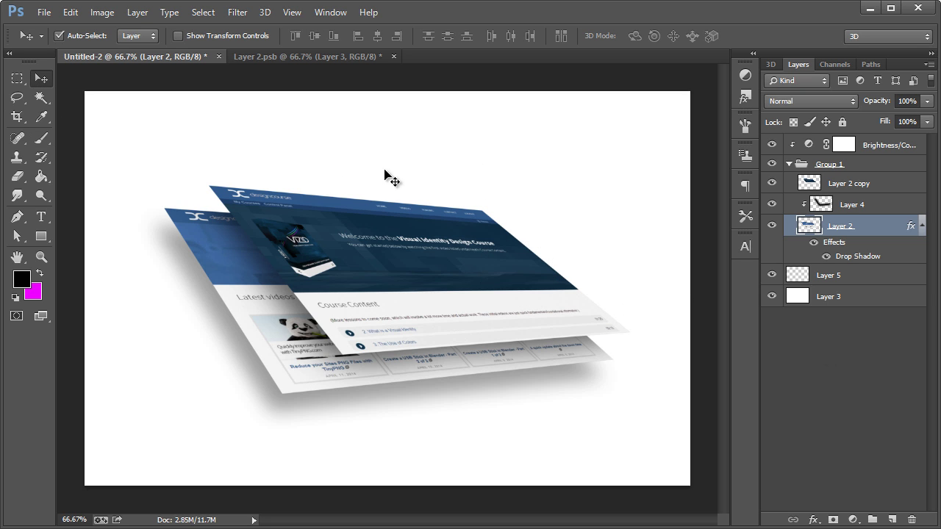
{"action": "left_click", "coordinate": [264, 12]}
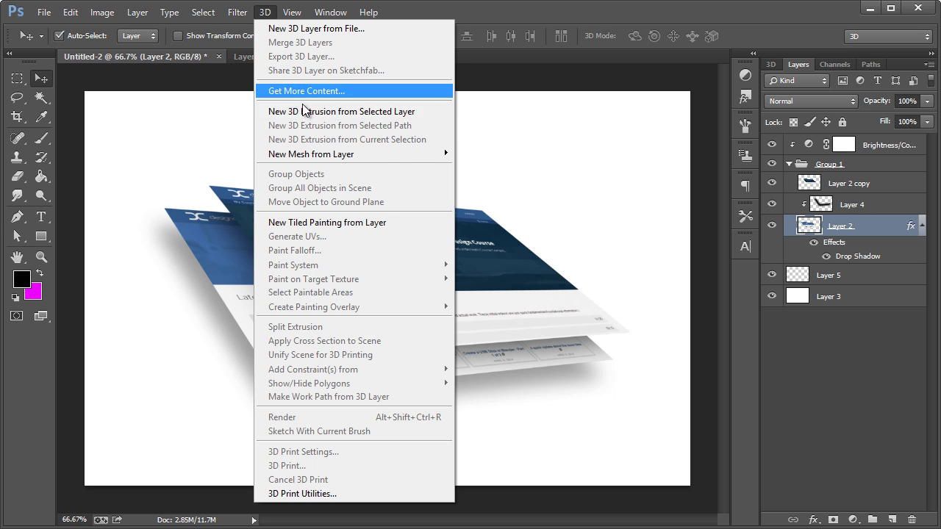
{"action": "left_click", "coordinate": [592, 19]}
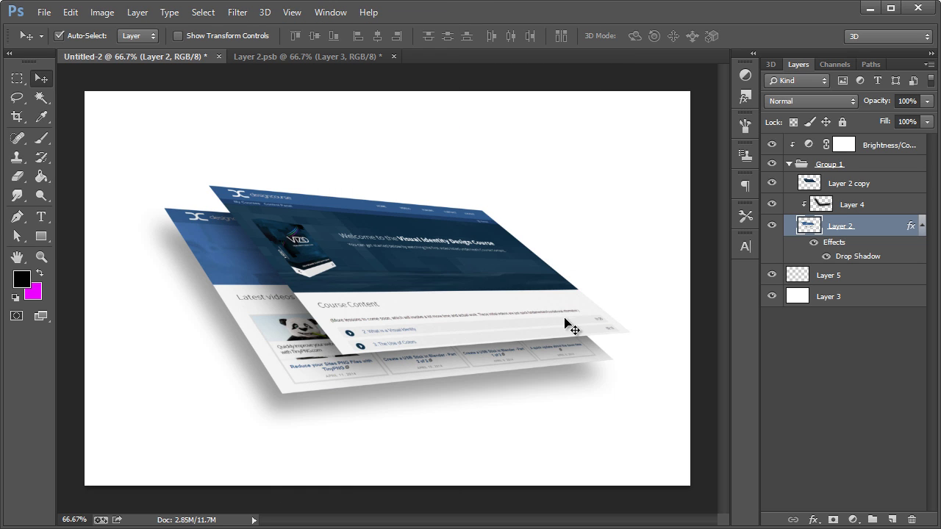